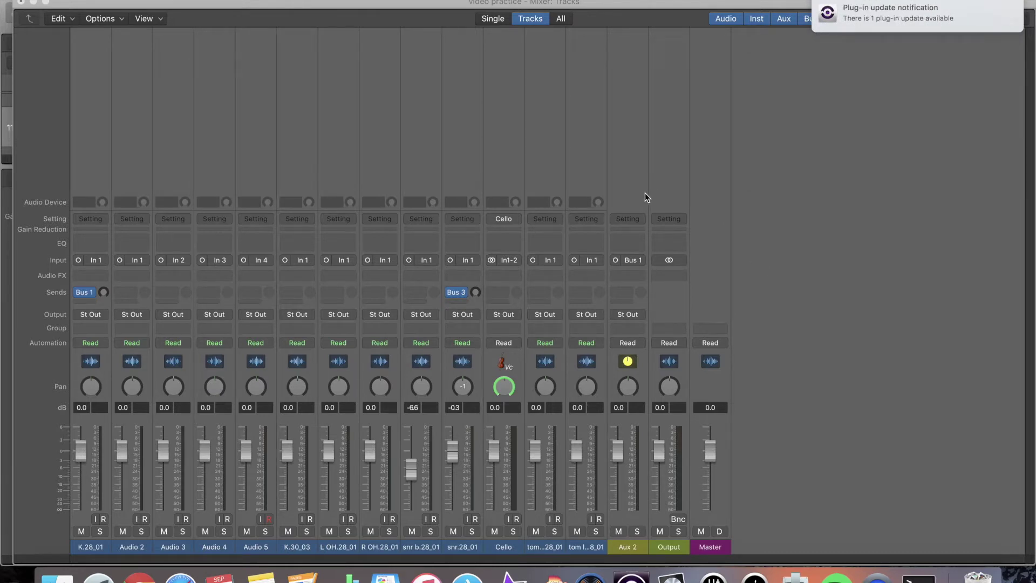
- Hide the Pro Tools mixer's Tracks and Groups column, then return to Logic Pro X
left_click(632, 577)
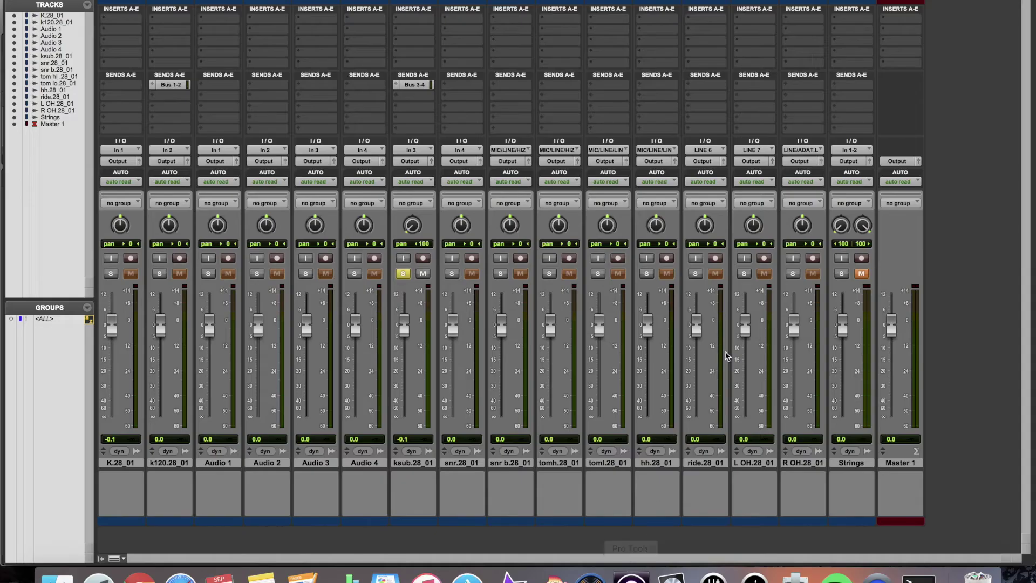
key("super+alt+bracketleft")
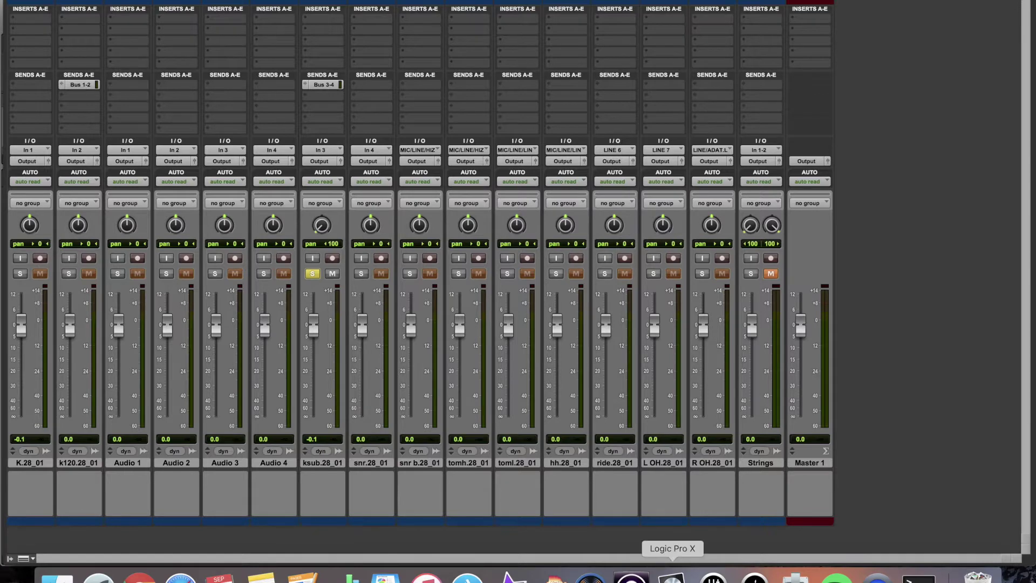
left_click(672, 576)
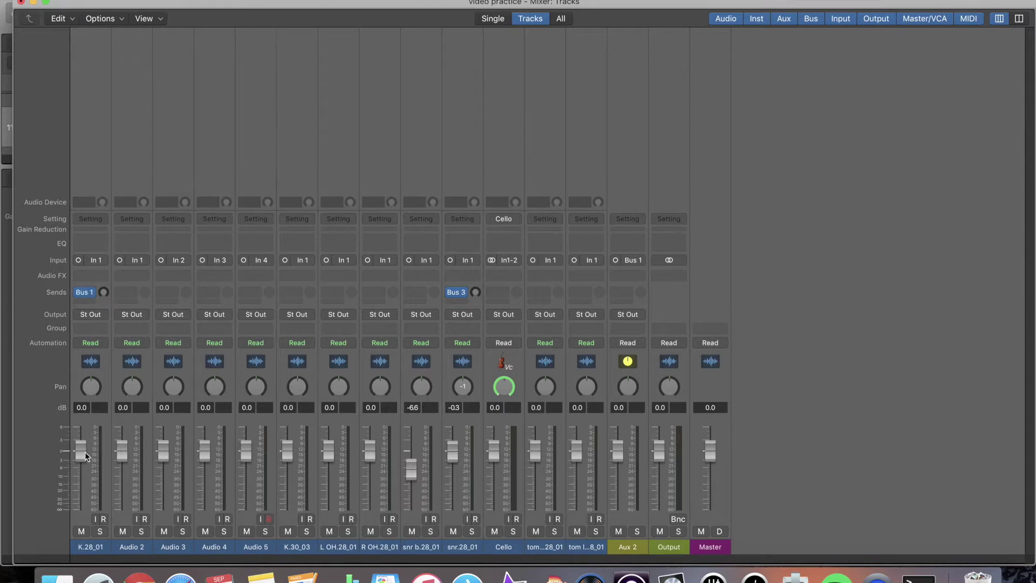
- Turn input monitoring on K.28_01 on and back off, then bring Pro Tools forward
left_click(95, 520)
left_click(100, 534)
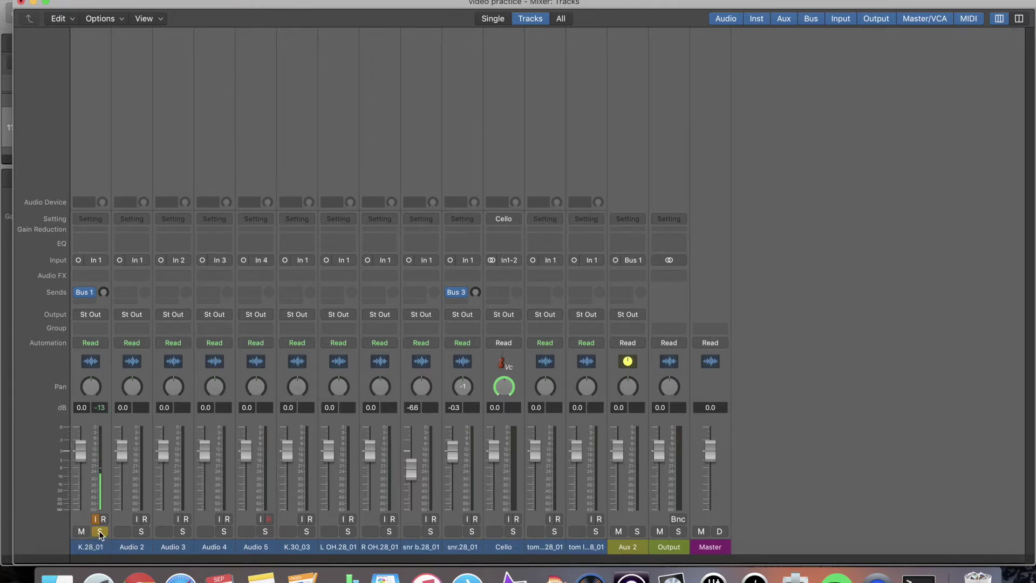
left_click(85, 531)
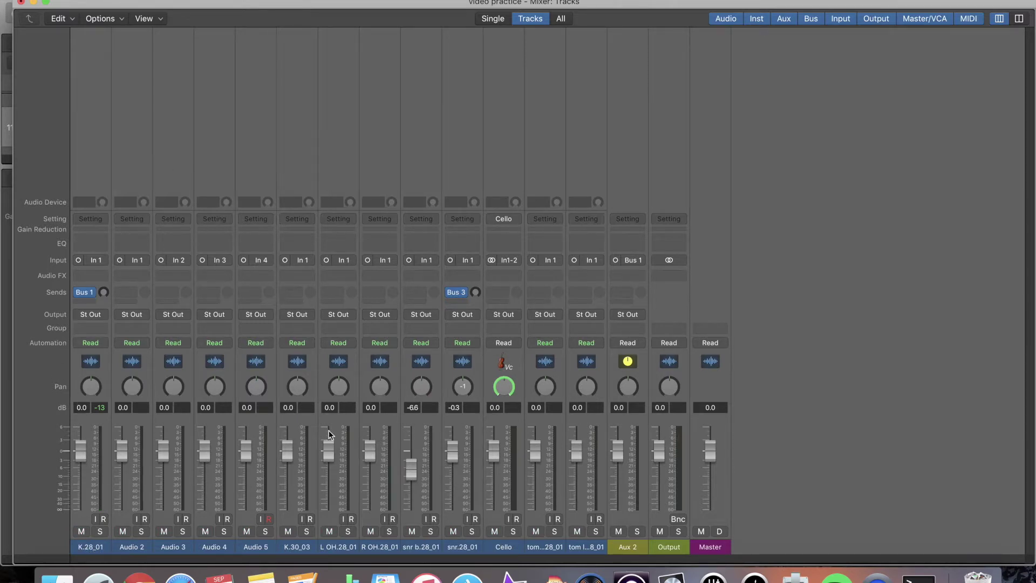
left_click(630, 577)
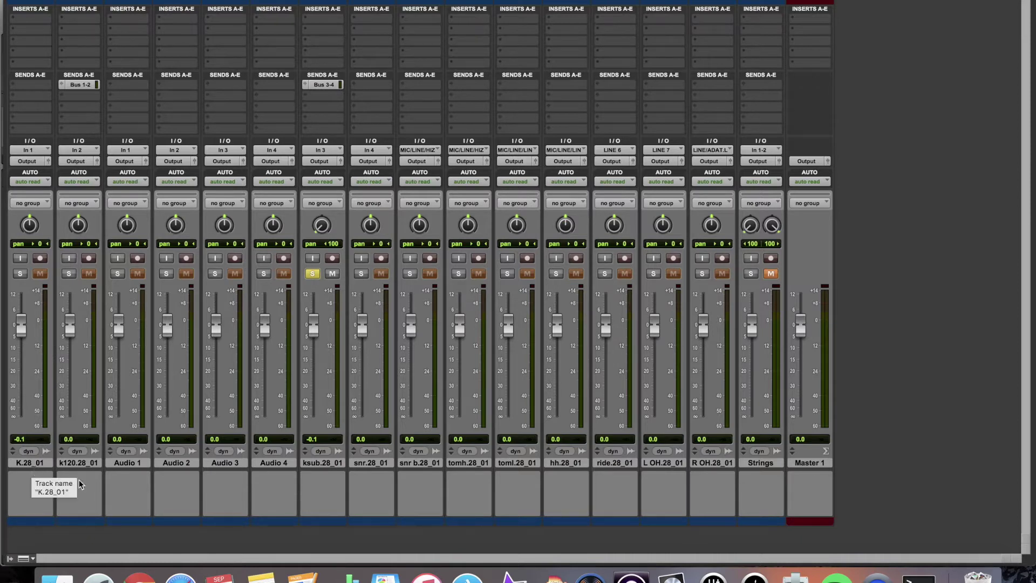
- Bring the Logic Pro X mixer back in front of Pro Tools
left_click(671, 576)
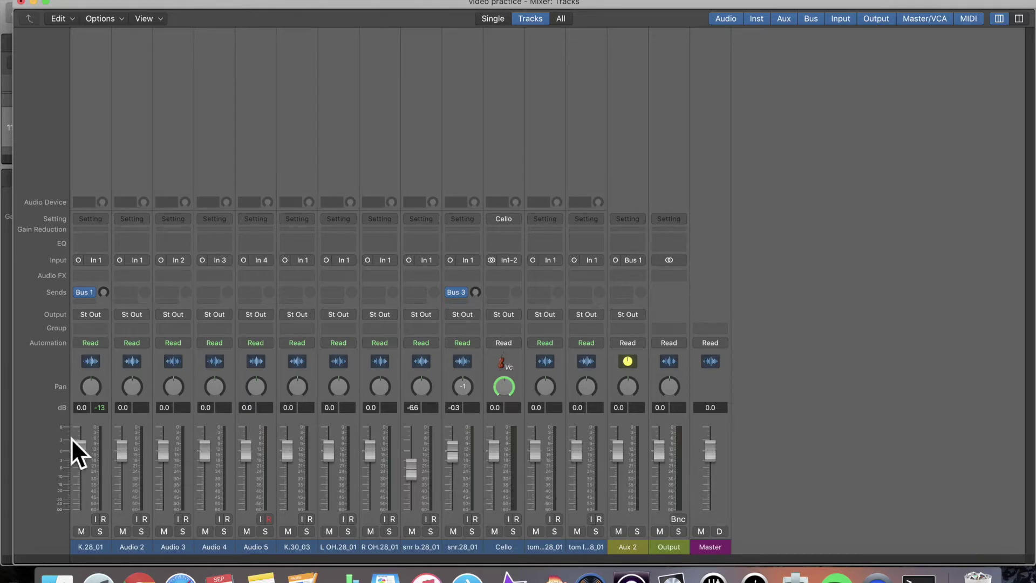
- Turn Logic's Pre-Fader Metering on and back off from the Mix menu, then switch to Pro Tools
left_click(275, 1)
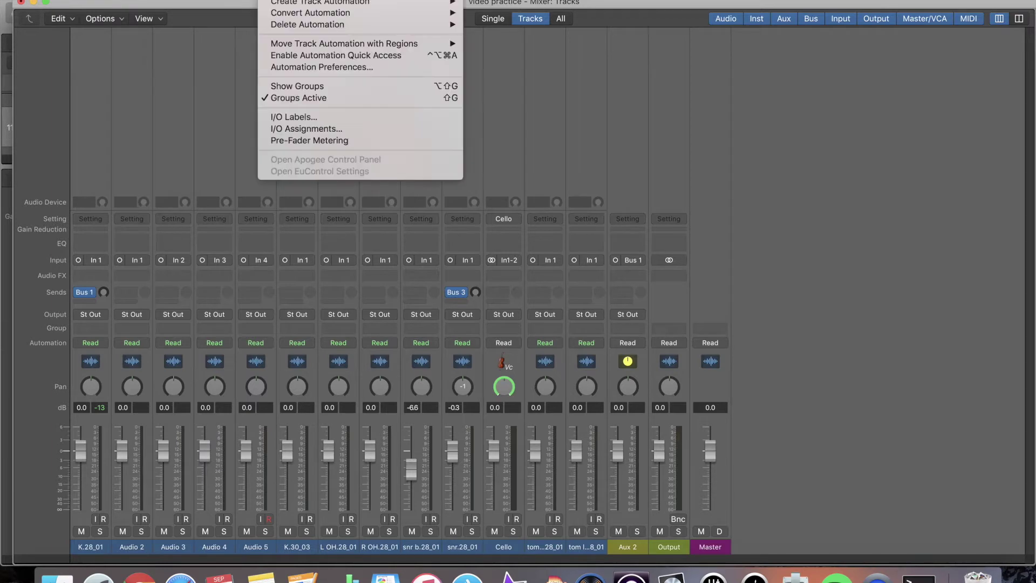
left_click(309, 139)
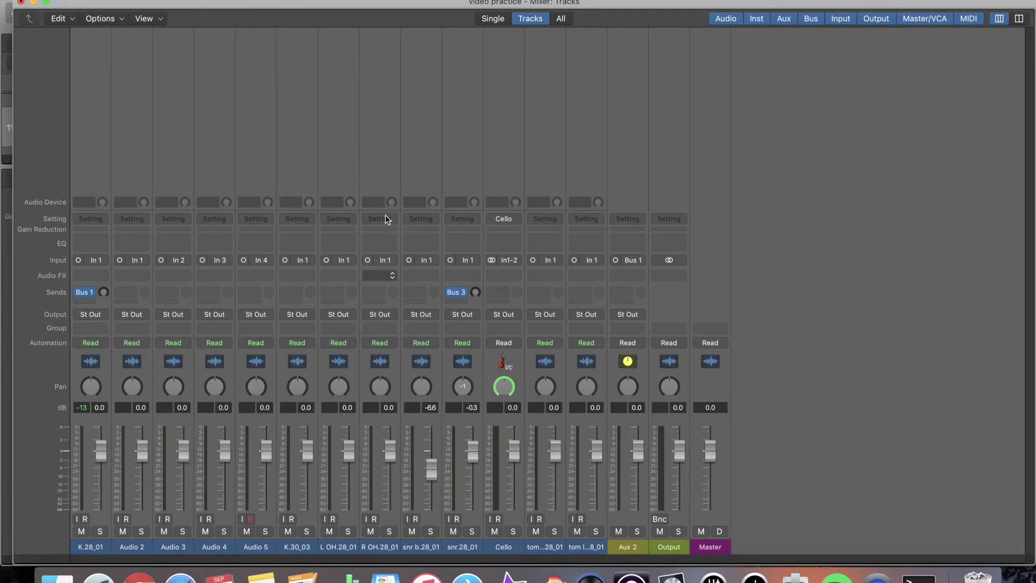
left_click(270, 0)
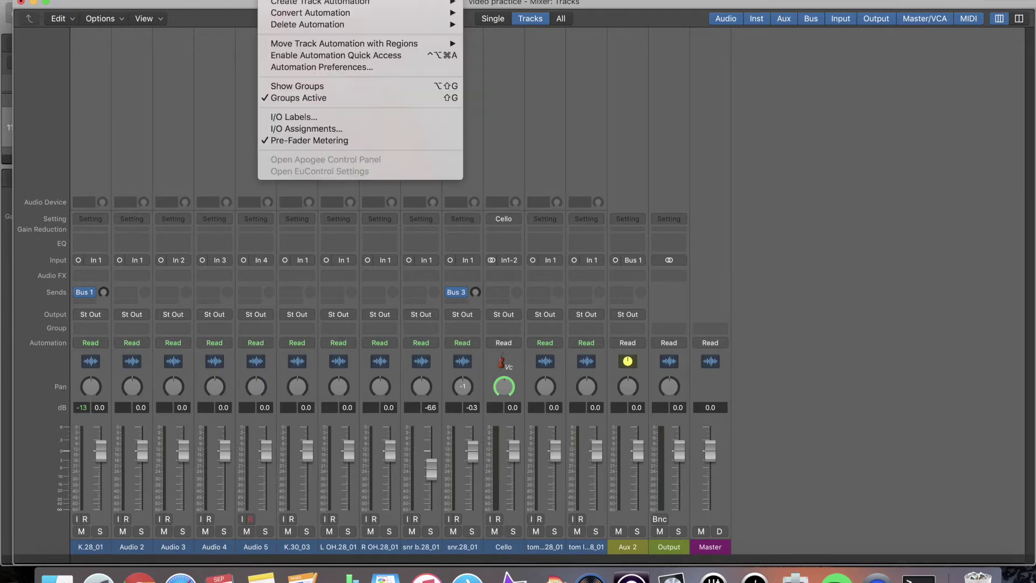
left_click(310, 140)
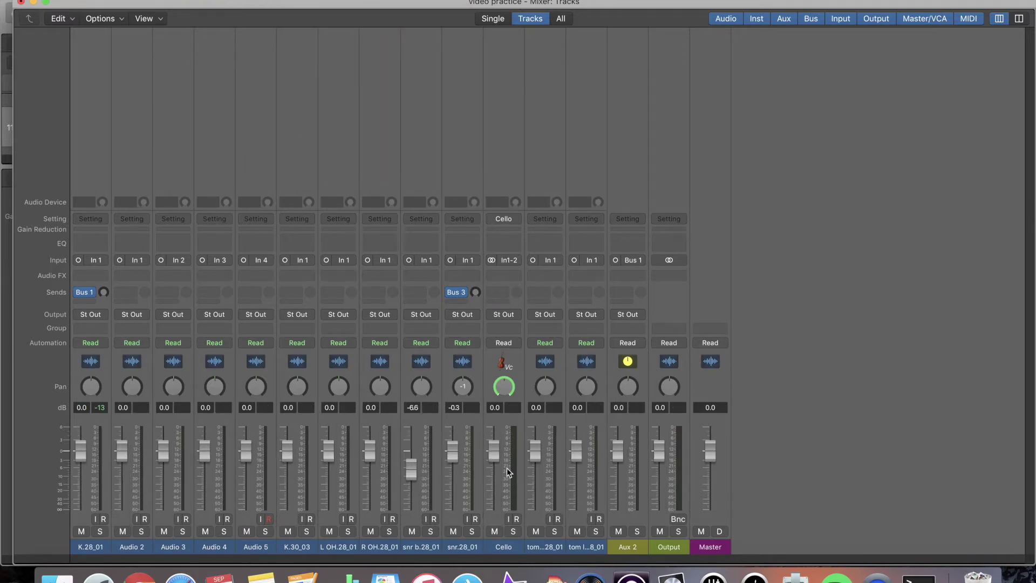
left_click(630, 576)
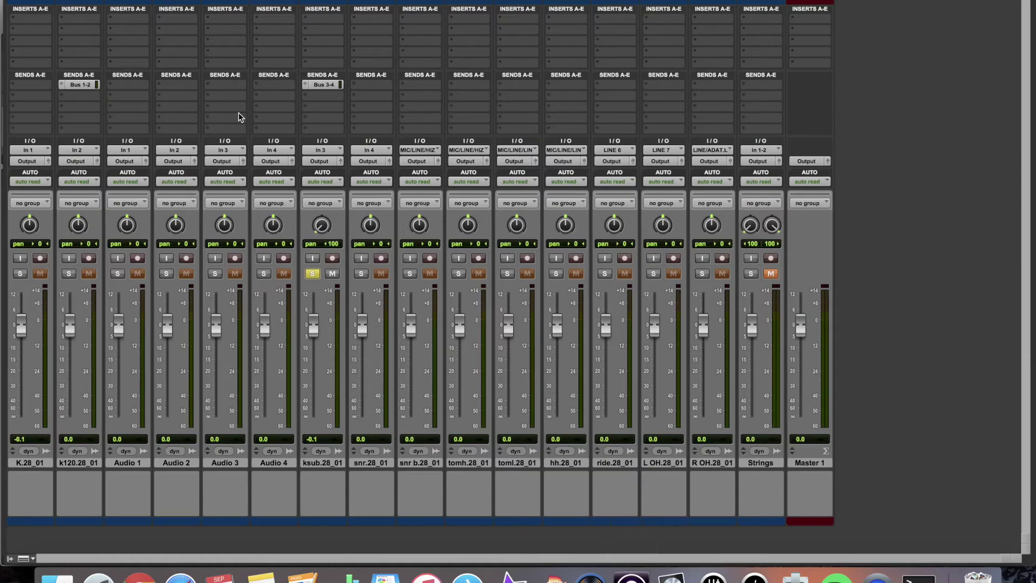
- Turn Pro Tools' Pre-Fader Metering on and then back off from the Options menu
left_click(324, 0)
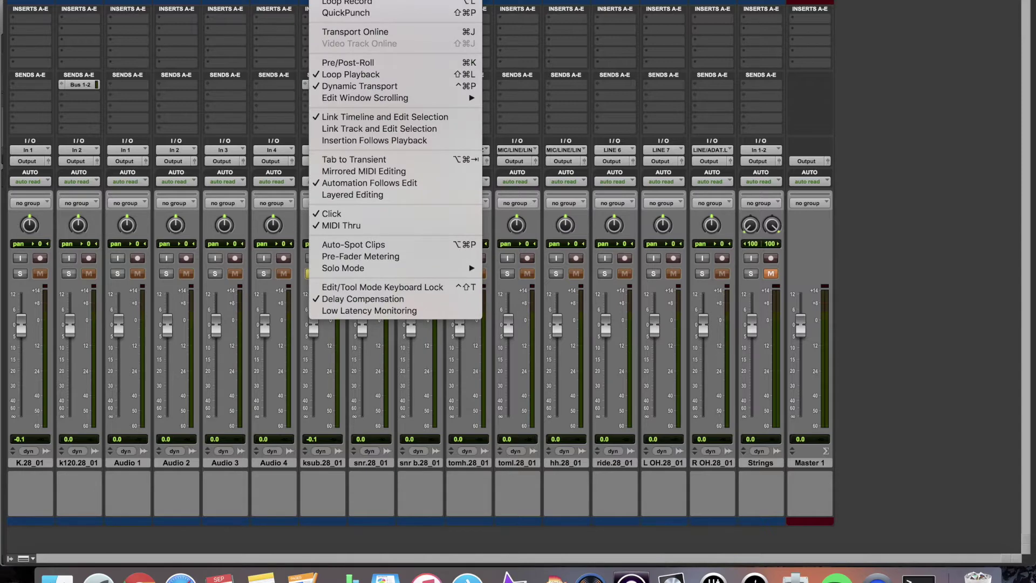
key("Escape")
left_click(324, 0)
left_click(328, 258)
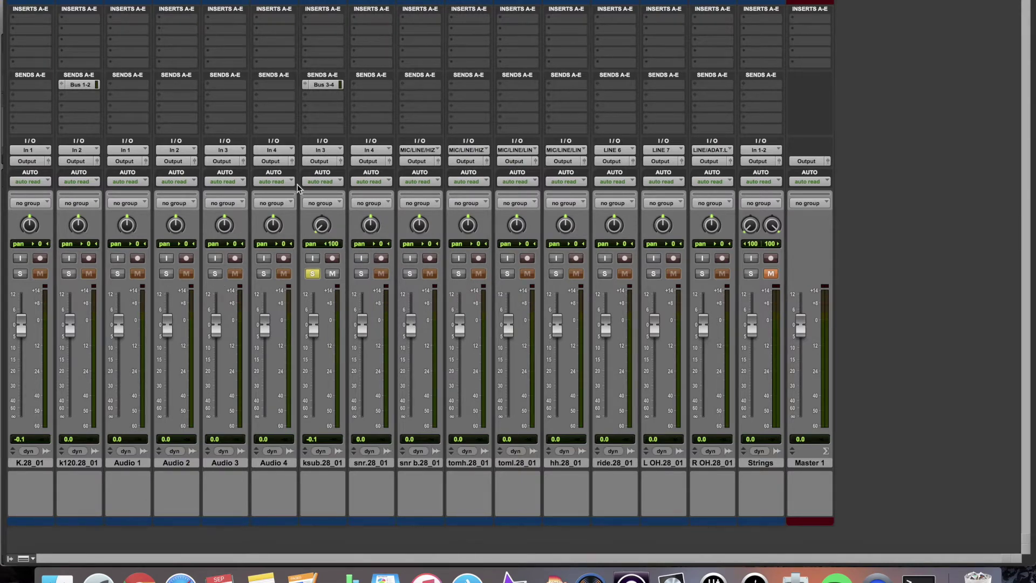
left_click(324, 0)
left_click(348, 258)
- Pull the Strings left pan inward, then reset both Strings pans to full width
left_click_drag(750, 225, 771, 259)
left_click(751, 225, "alt")
left_click(773, 225, "alt")
- In Logic Pro X, pan the Cello track left to -19, then return to Pro Tools
left_click(672, 577)
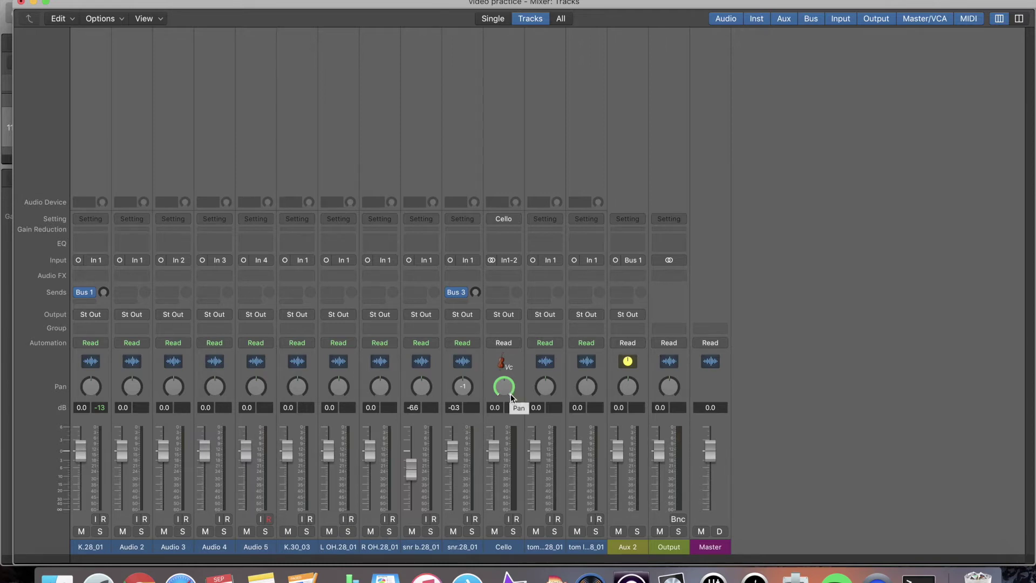
left_click_drag(511, 394, 516, 374)
left_click(631, 573)
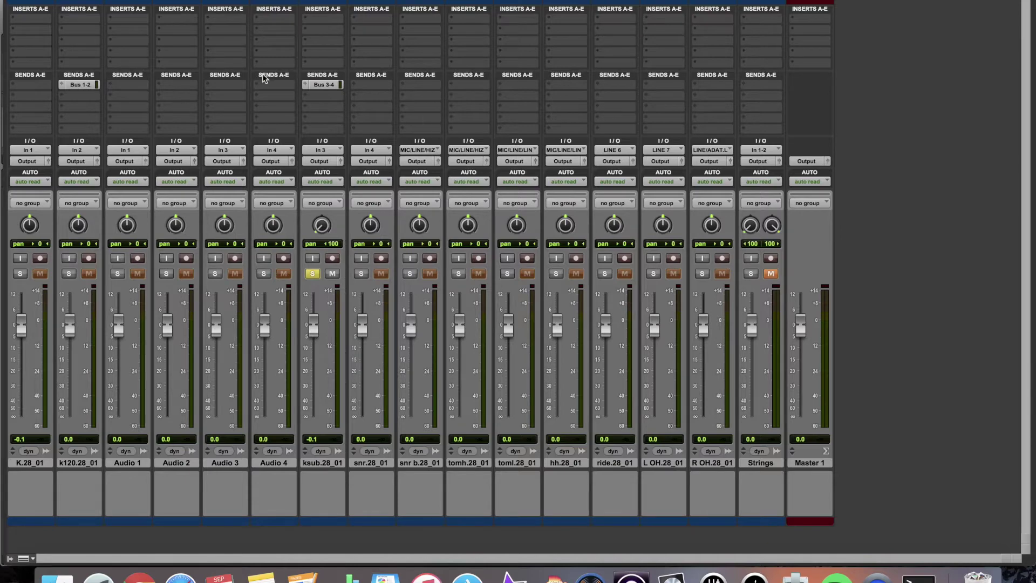
- Bring the Logic Pro X mixer back in front of Pro Tools
left_click(672, 576)
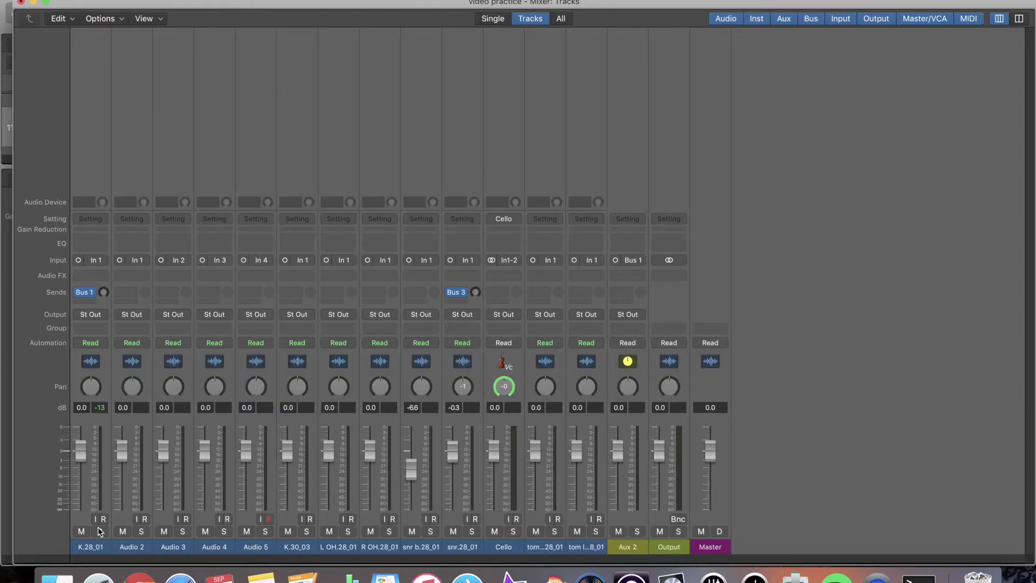
- Solo K.28_01 through Audio 5 in one drag, clear the solos, then mute Audio 2-4 together
left_click_drag(100, 531, 178, 534)
left_click(182, 531, "alt")
left_click_drag(87, 534, 237, 532)
left_click(632, 576)
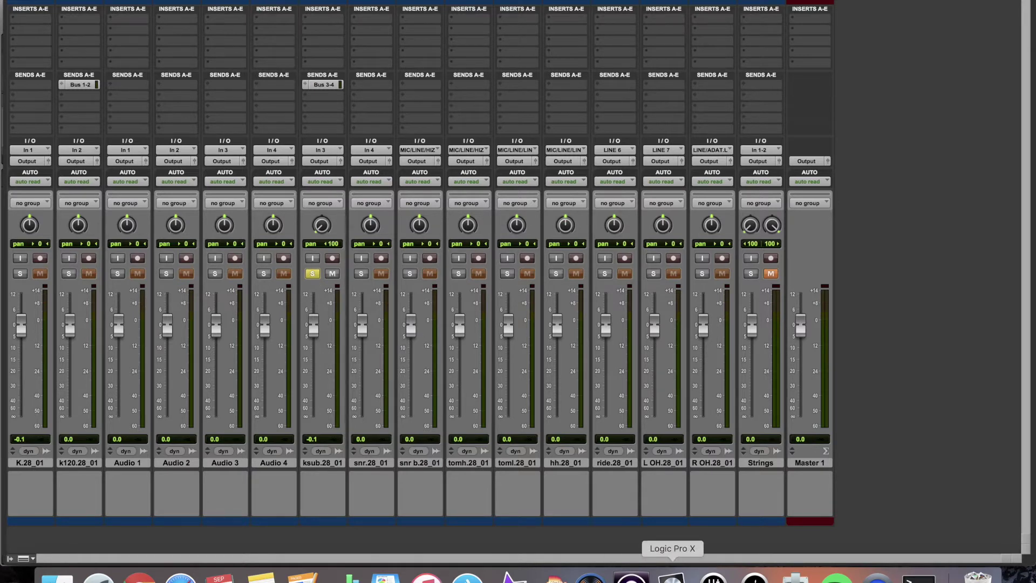
- Route Audio 2's send to Bus 4 and select the resulting Aux 1 return strip
left_click(672, 576)
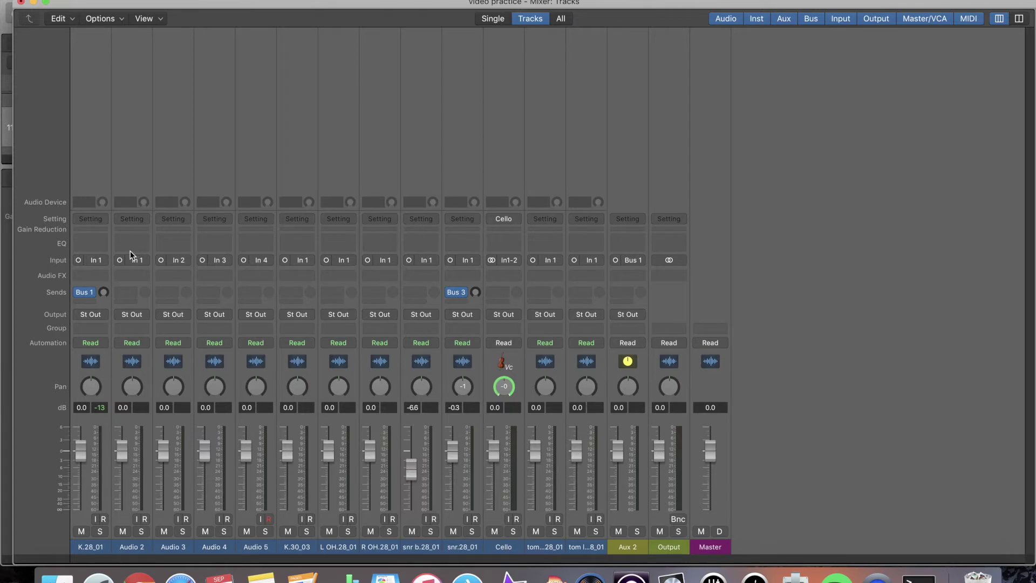
left_click(132, 295)
mouse_move(141, 346)
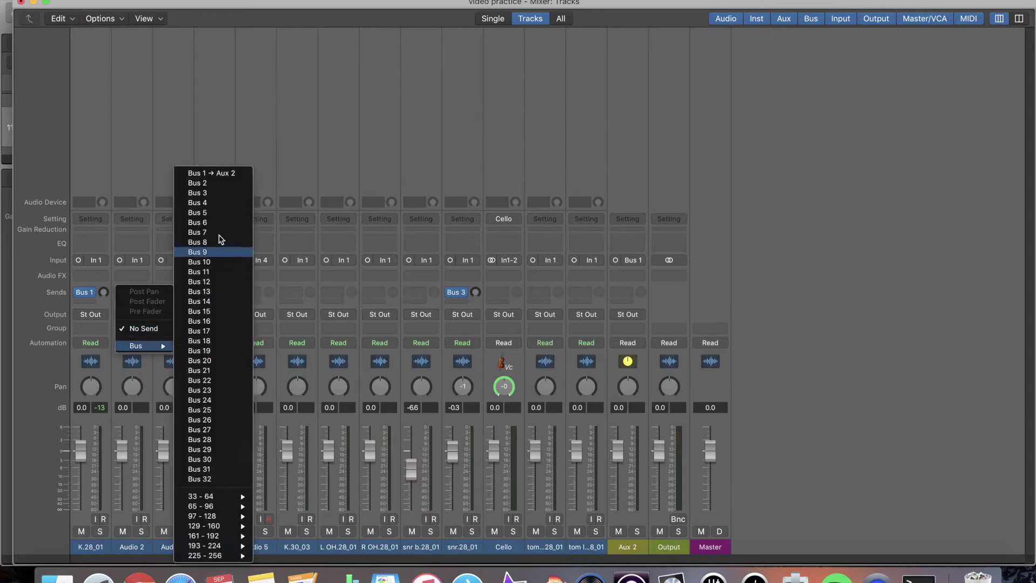
left_click(213, 205)
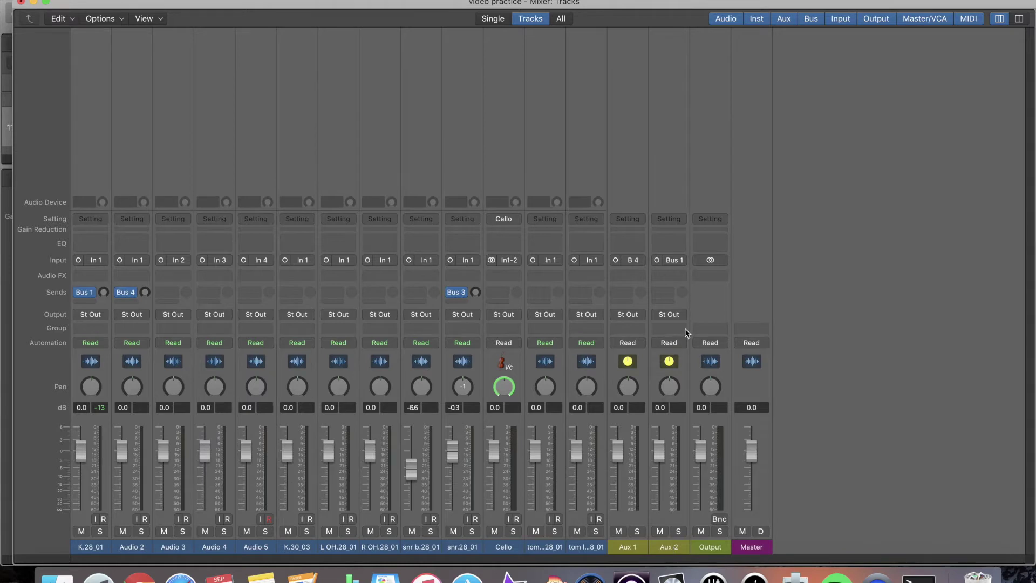
left_click(631, 550)
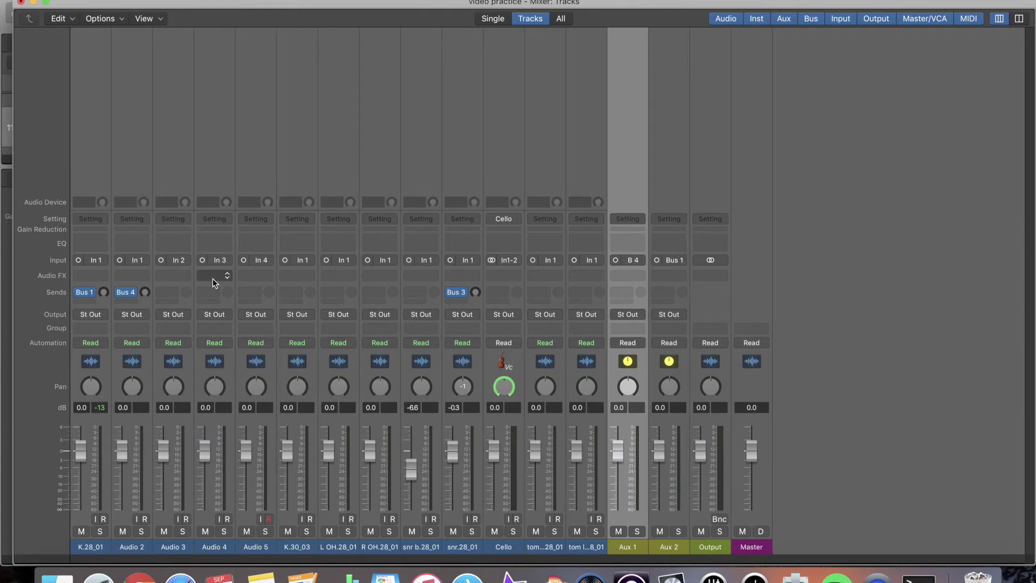
- In Pro Tools, route Audio 1's send to Bus 5-6
left_click(631, 576)
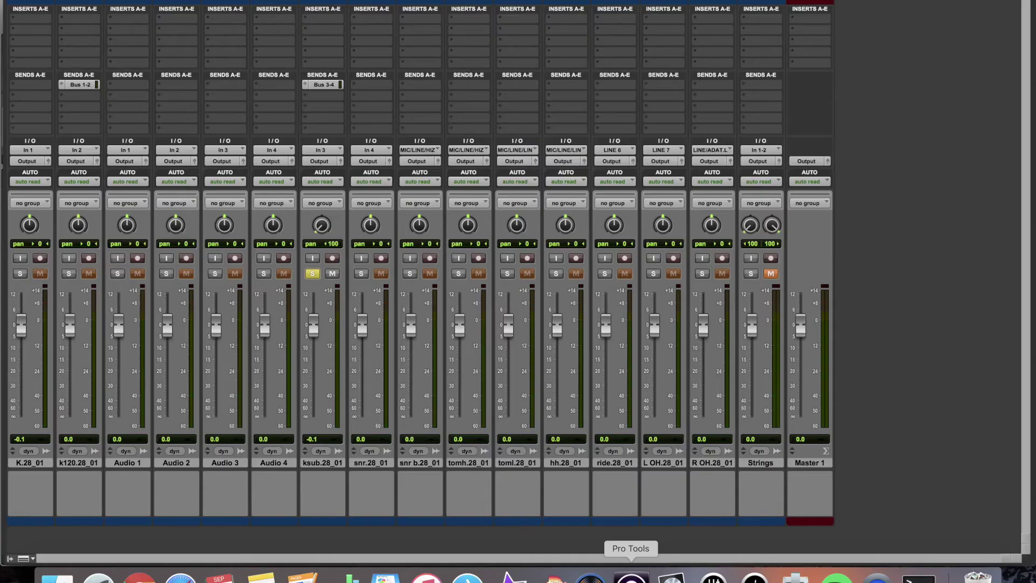
left_click(150, 95)
mouse_move(159, 120)
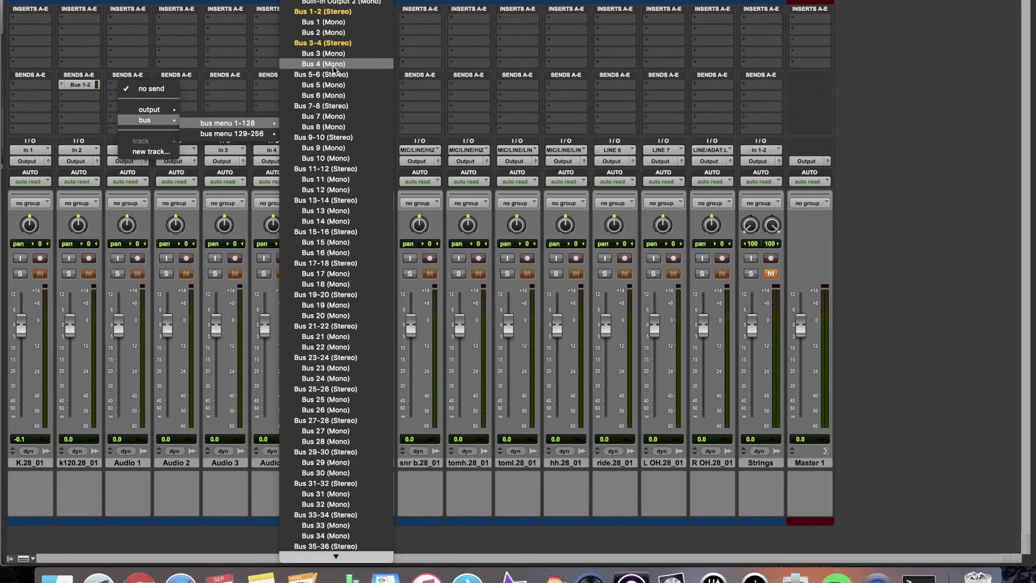
left_click(333, 78)
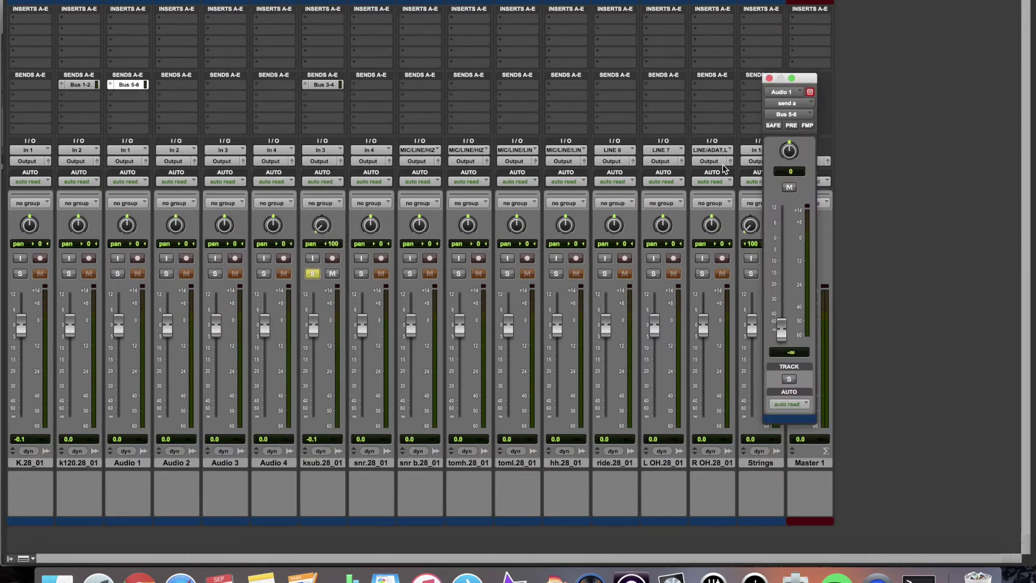
left_click(770, 79)
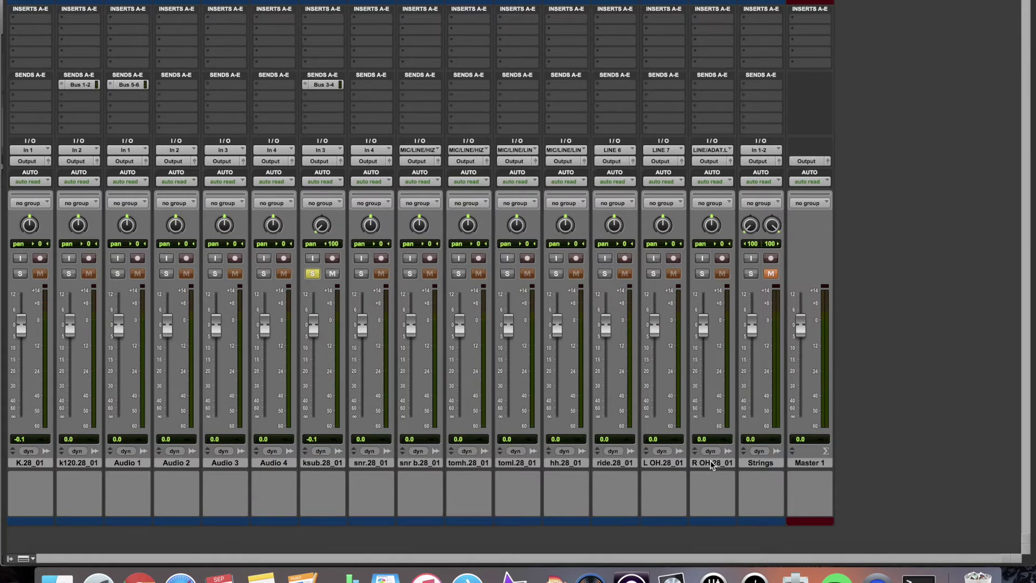
- Create a stereo aux input track, Aux 1, and set its input to Bus 5-6
key("super+shift+n")
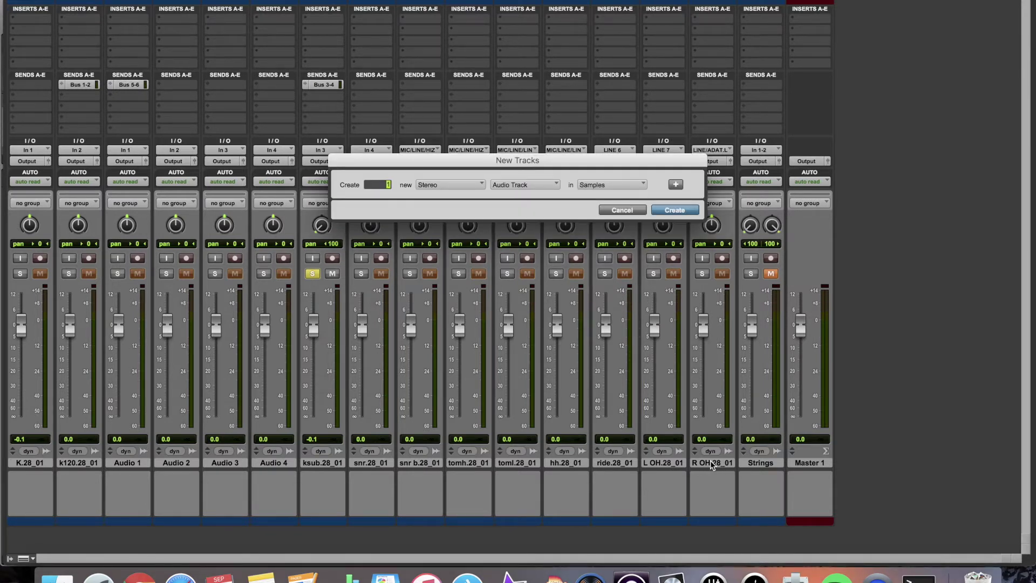
key("super+Down")
key("Return")
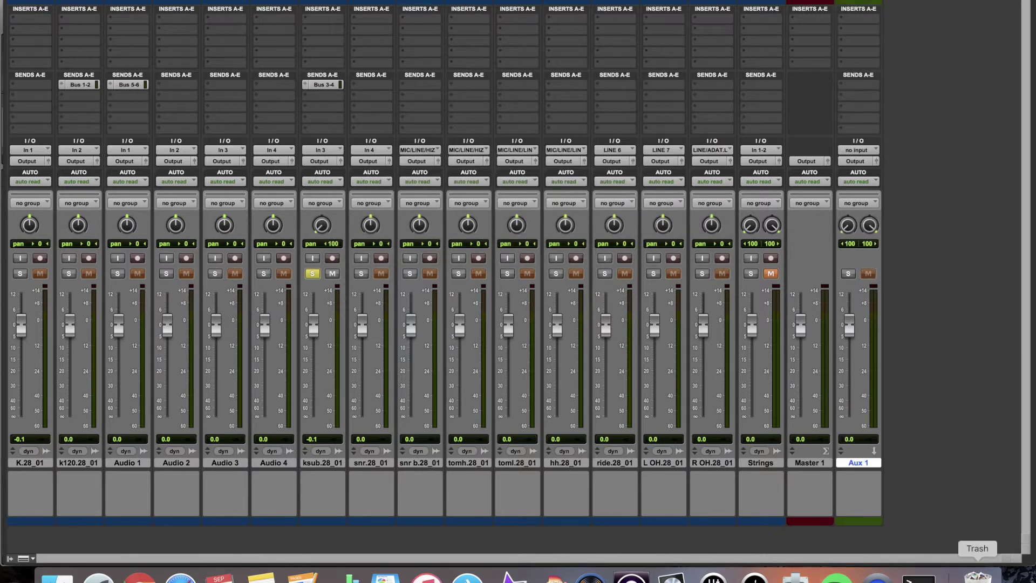
left_click(858, 150)
mouse_move(869, 185)
mouse_move(939, 188)
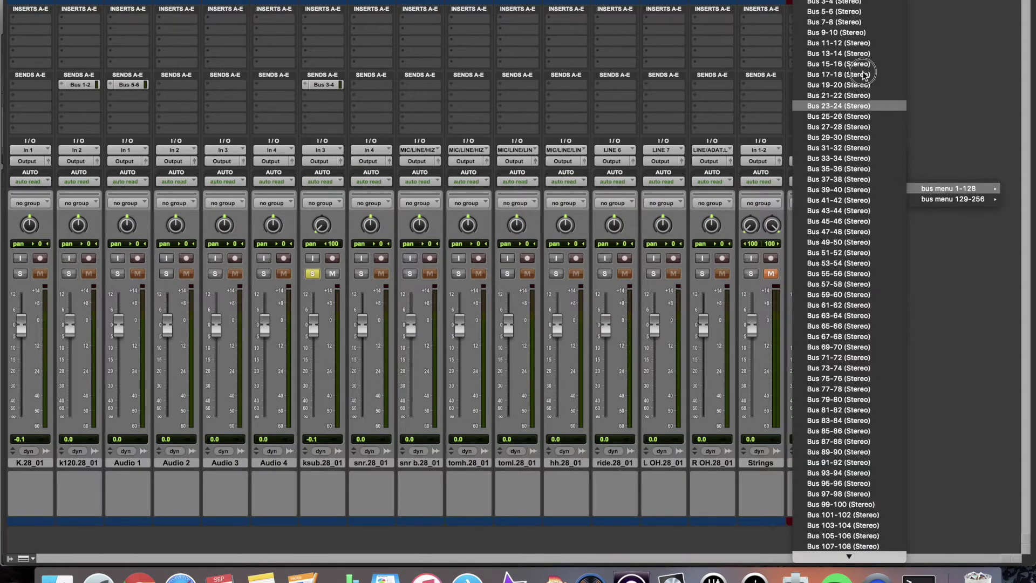
left_click(850, 12)
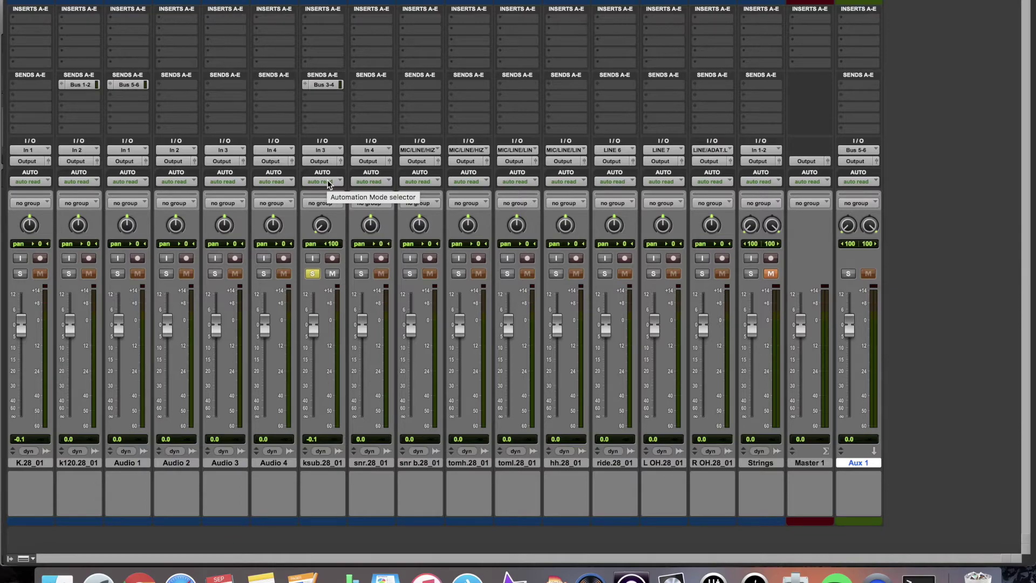
- Compare the Logic Pro X and Pro Tools mixers, then select Pro Tools' Audio 1 track
left_click(672, 577)
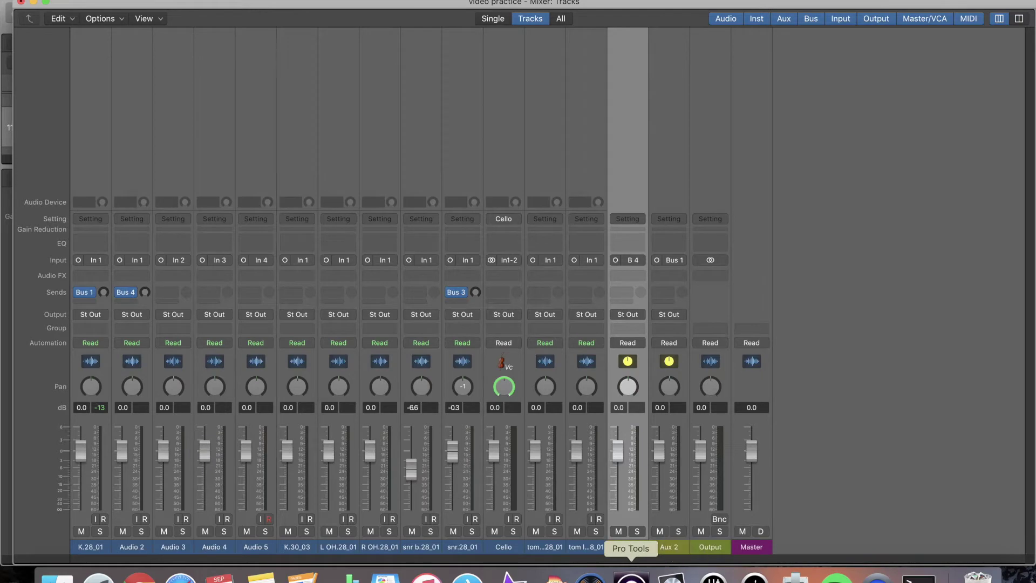
left_click(631, 576)
left_click(672, 577)
left_click(631, 576)
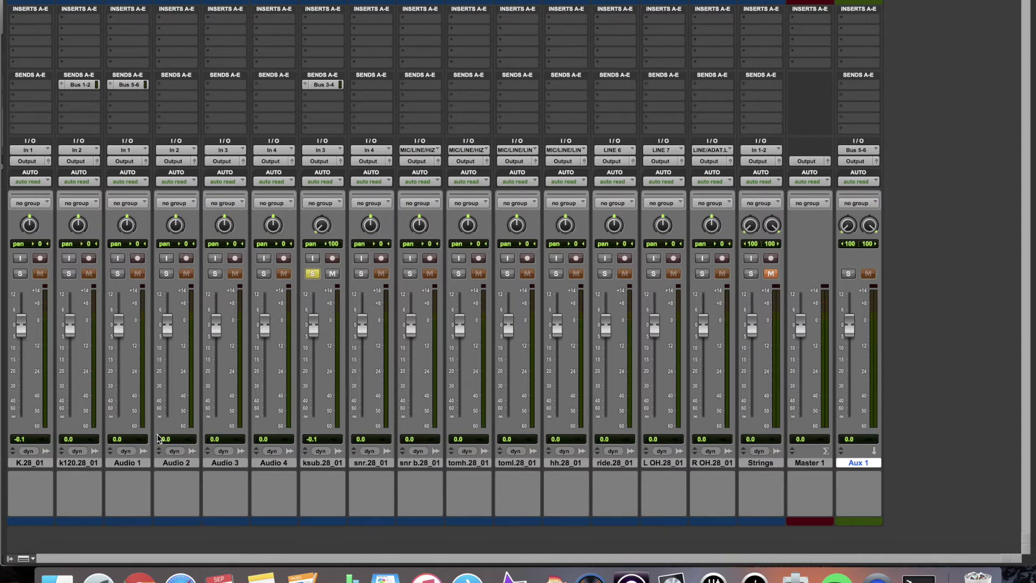
left_click(127, 463)
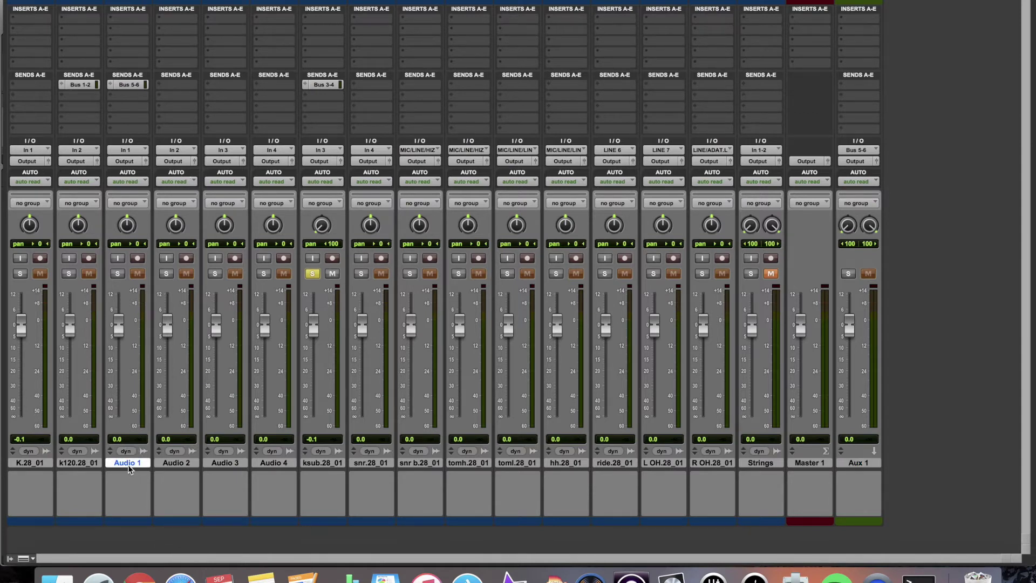
- Look over the Audio 1 track's right-click options in Pro Tools, then dismiss the menu
right_click(130, 465)
mouse_move(182, 557)
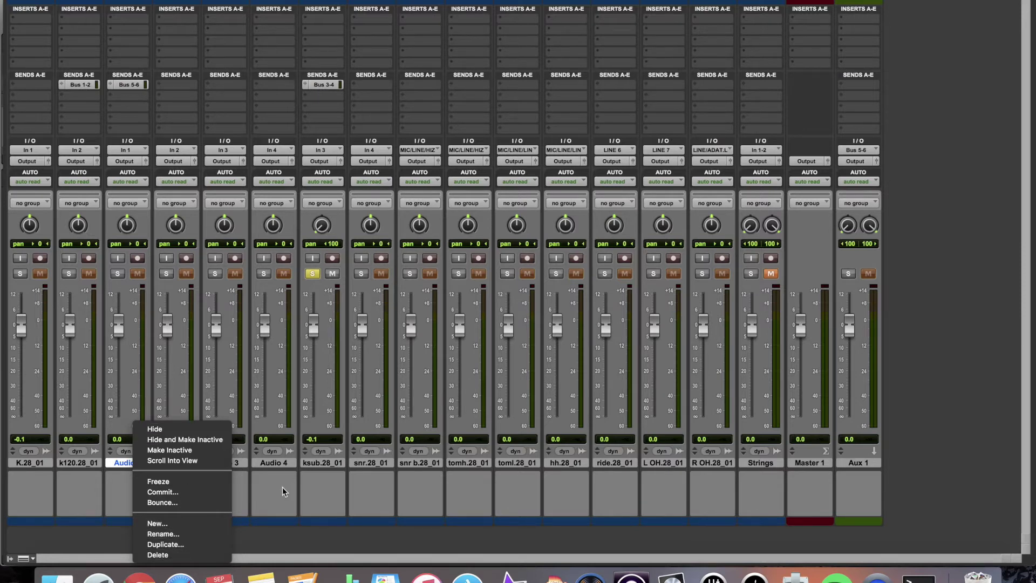
left_click(264, 489)
left_click(672, 577)
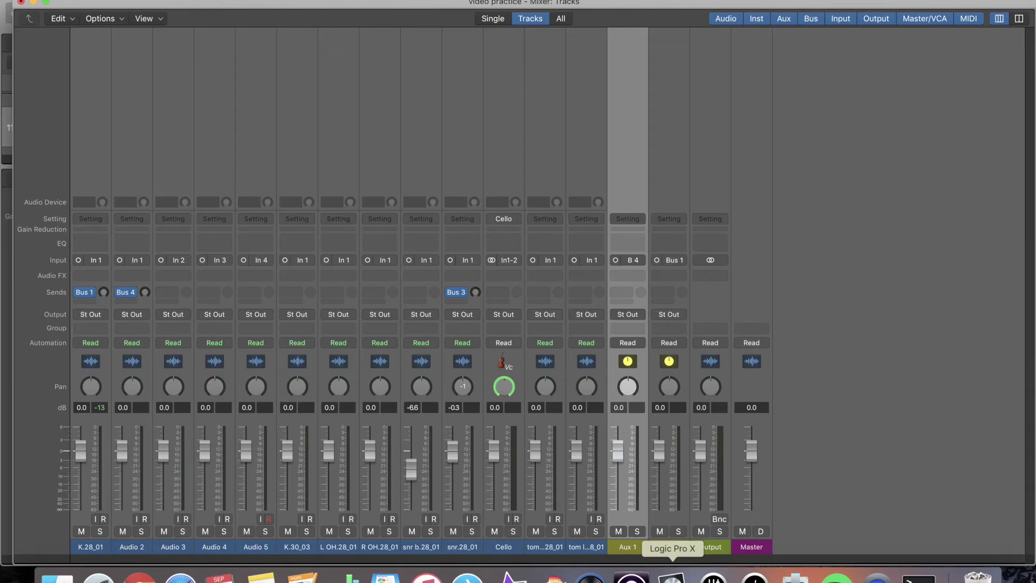
left_click(182, 548)
right_click(182, 548)
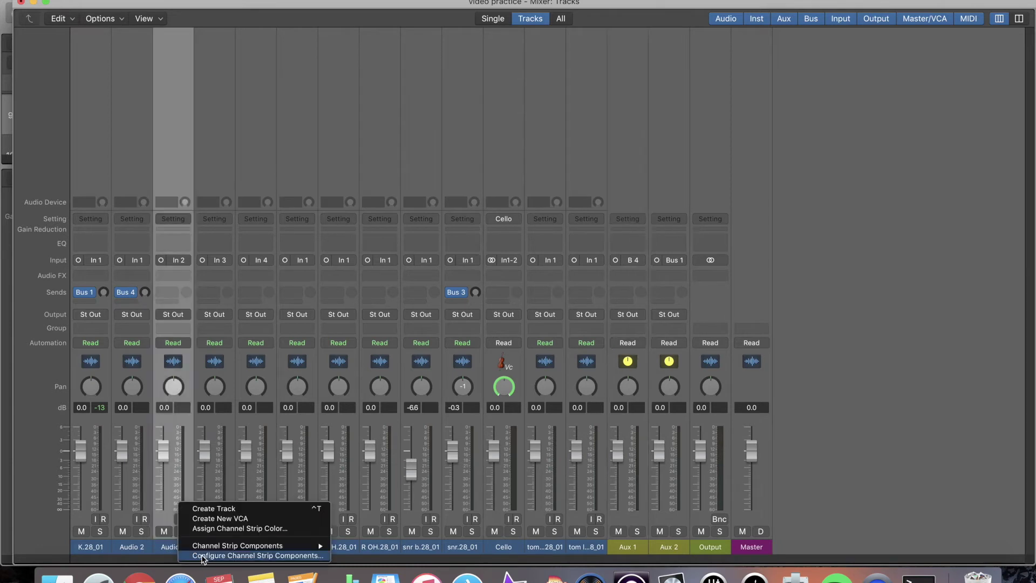
mouse_move(220, 547)
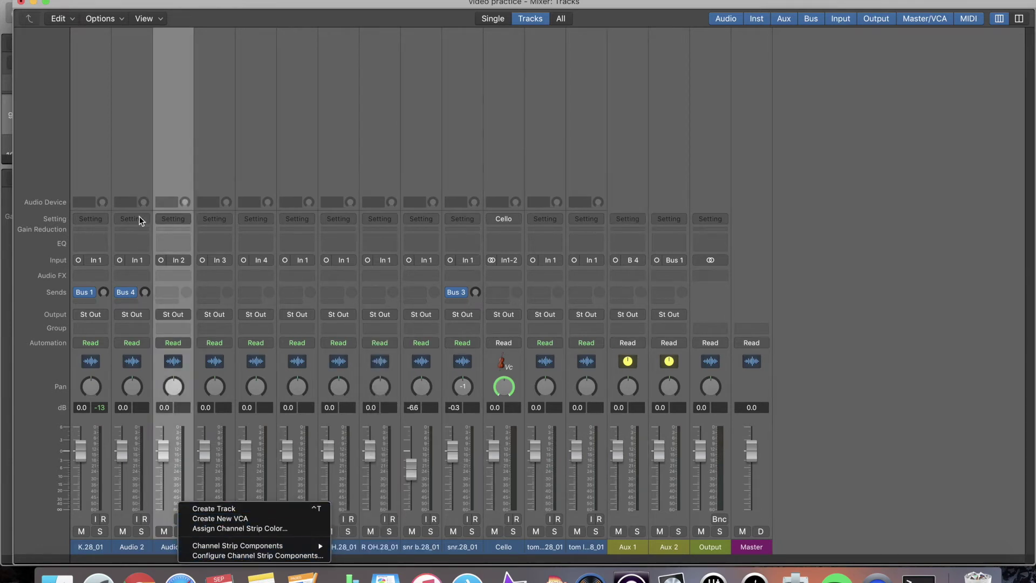
left_click(82, 19)
left_click(58, 19)
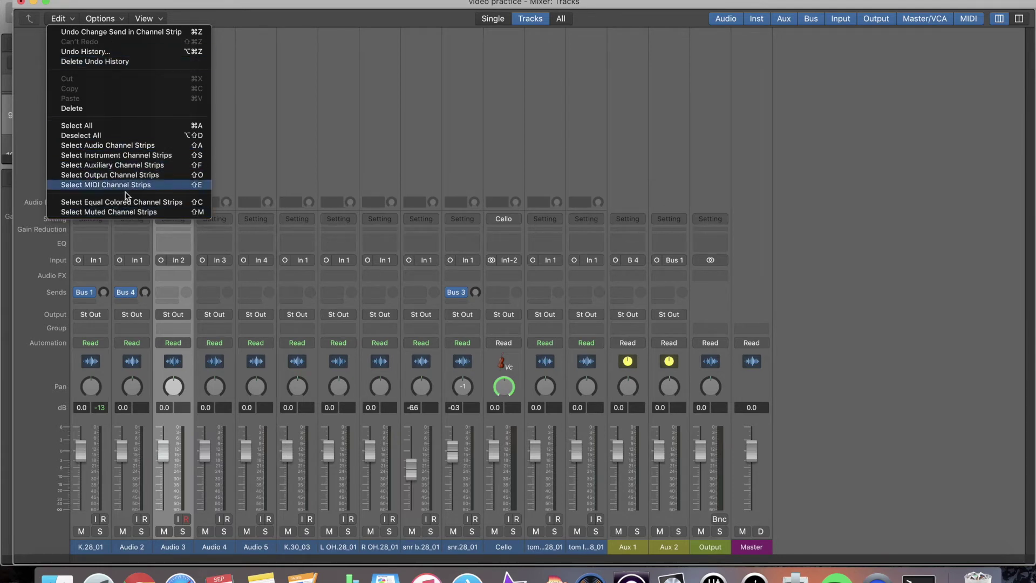
left_click(156, 19)
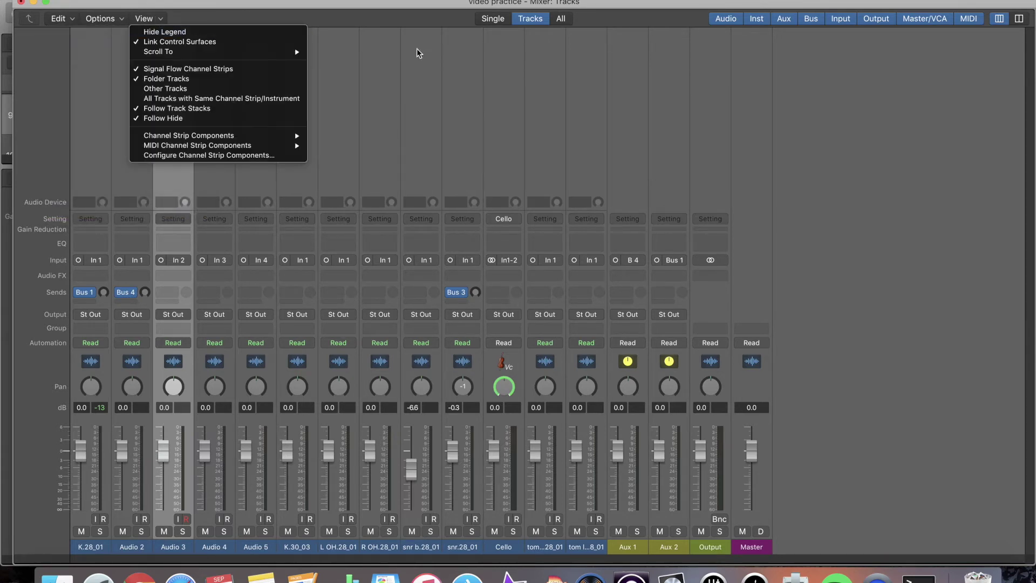
left_click(851, 329)
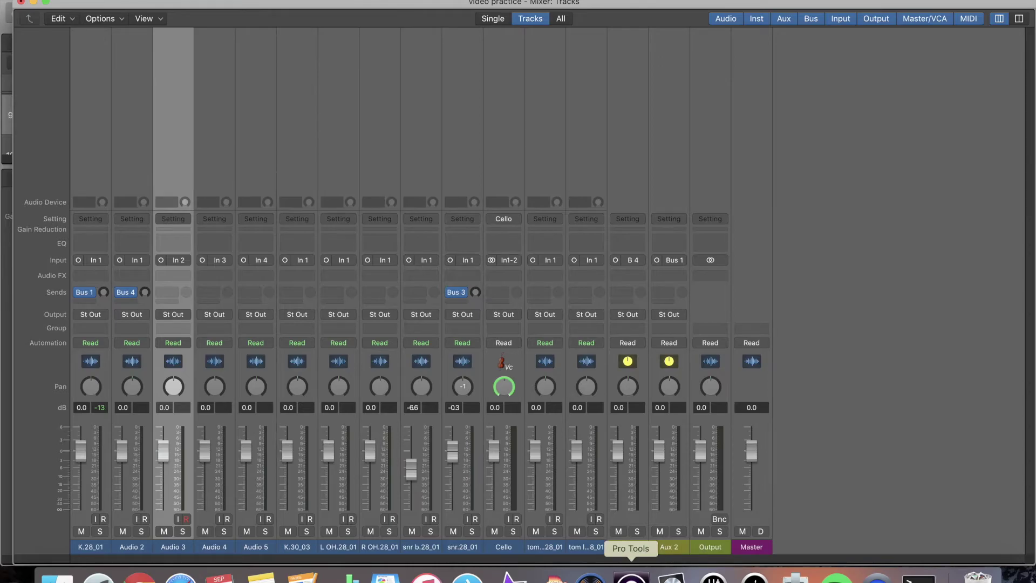
- Open k120.28_01's Bus 1-2 send window, raise it from silent to -0.6 dB and mark it SAFE
left_click(631, 576)
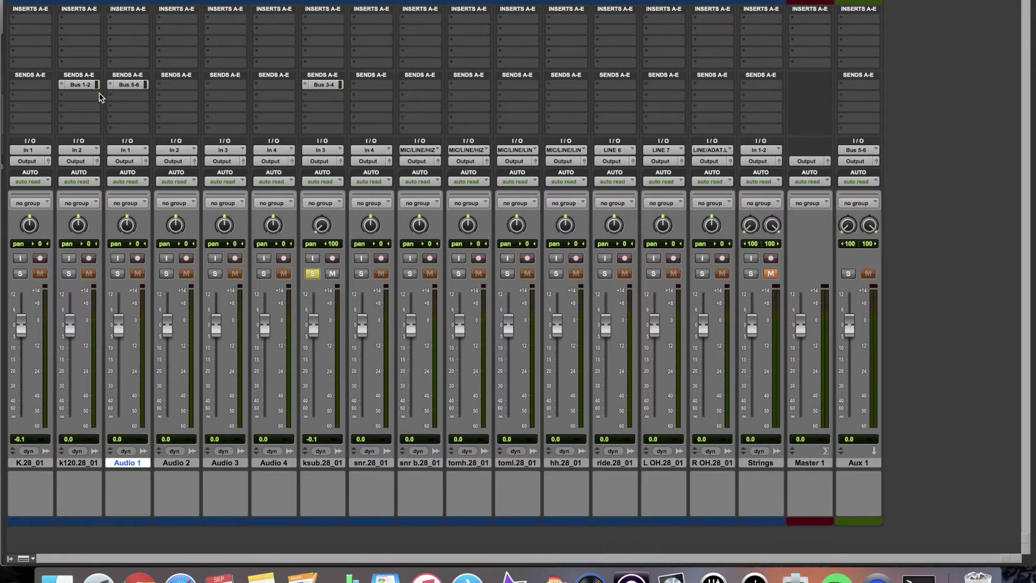
left_click(84, 86)
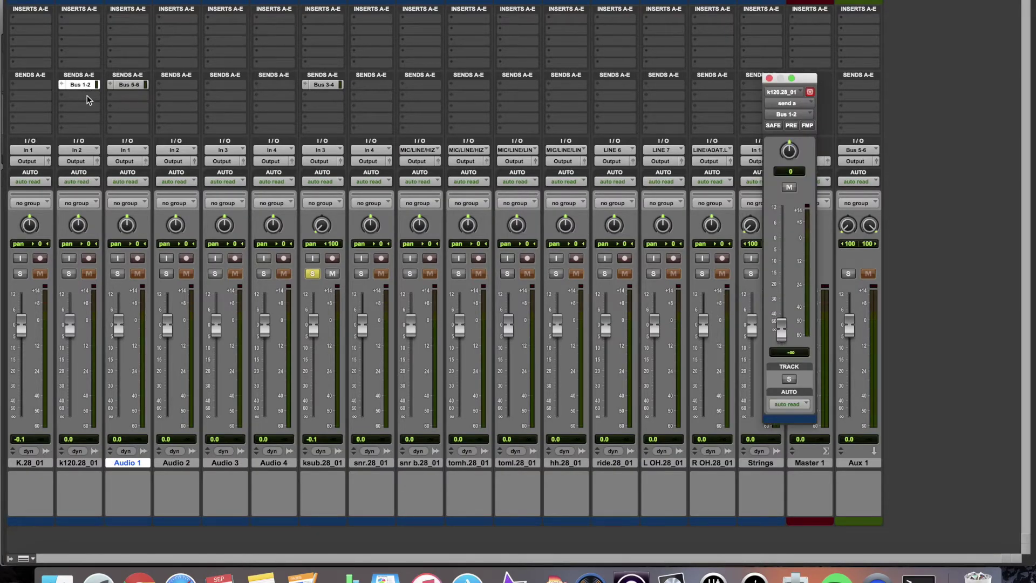
left_click_drag(802, 79, 568, 58)
left_click_drag(547, 308, 546, 223)
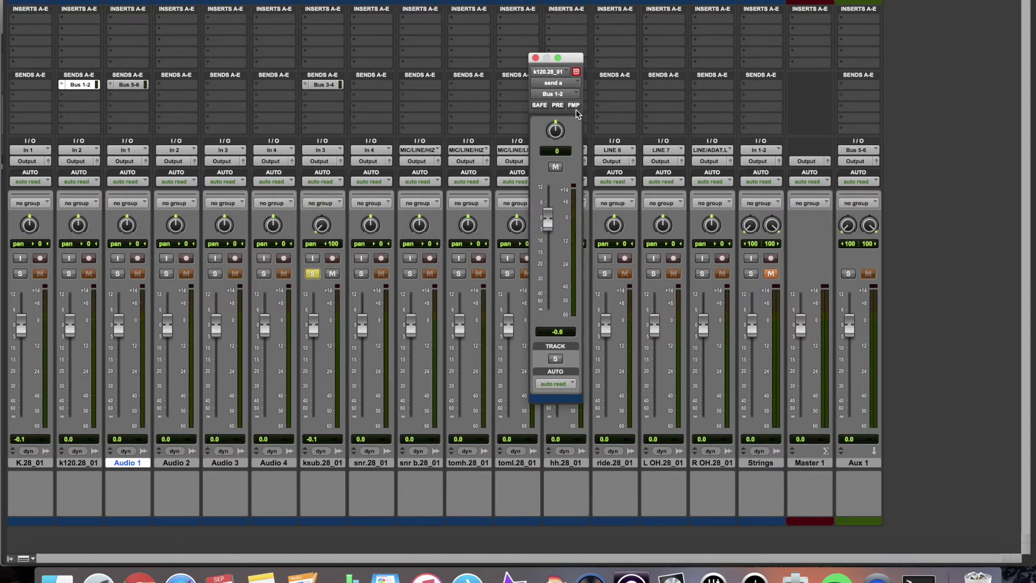
left_click(539, 105)
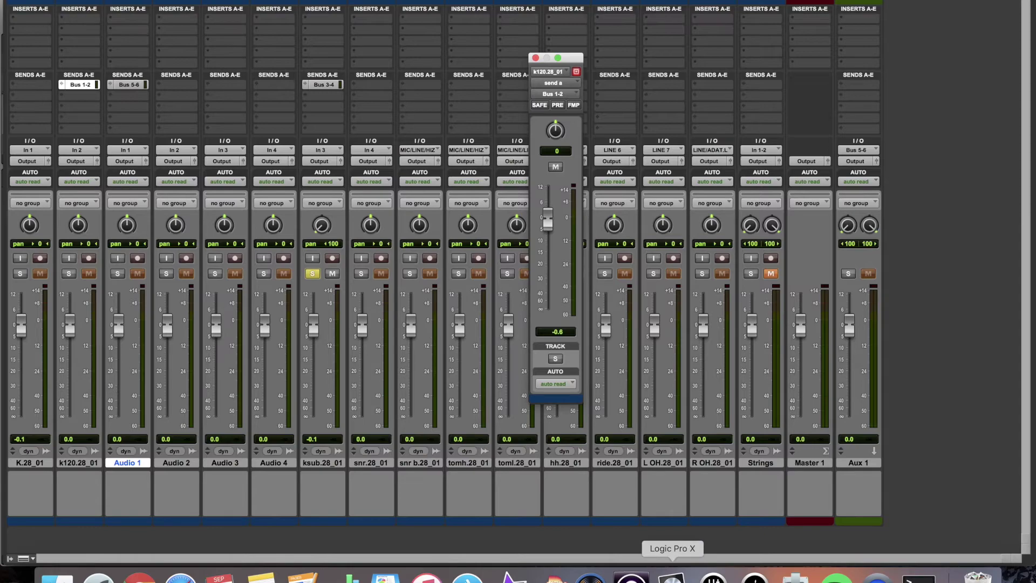
left_click(672, 577)
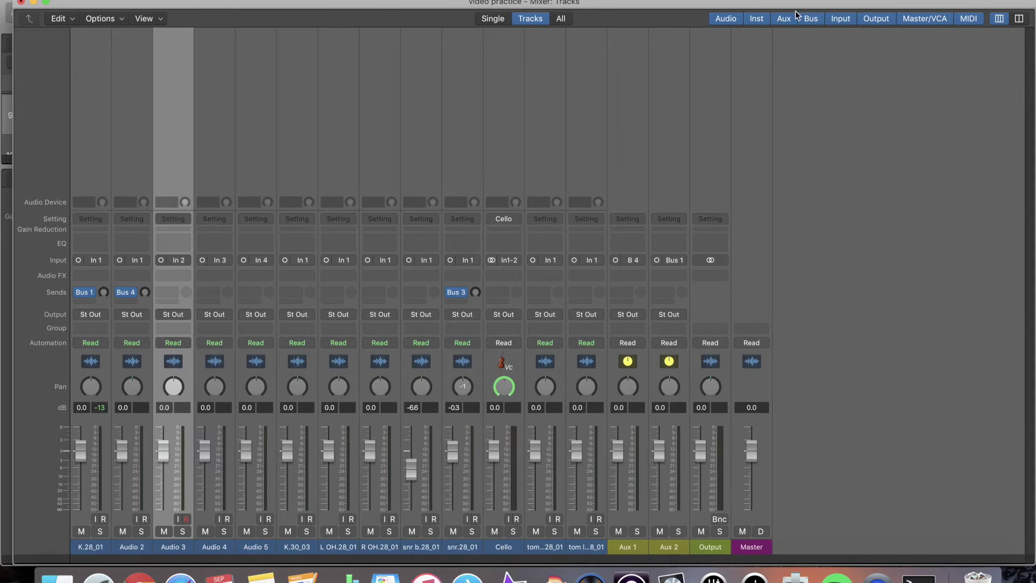
- Switch Audio 2's Bus 4 send to Pre Fader, then back to Post Pan
left_click(133, 294)
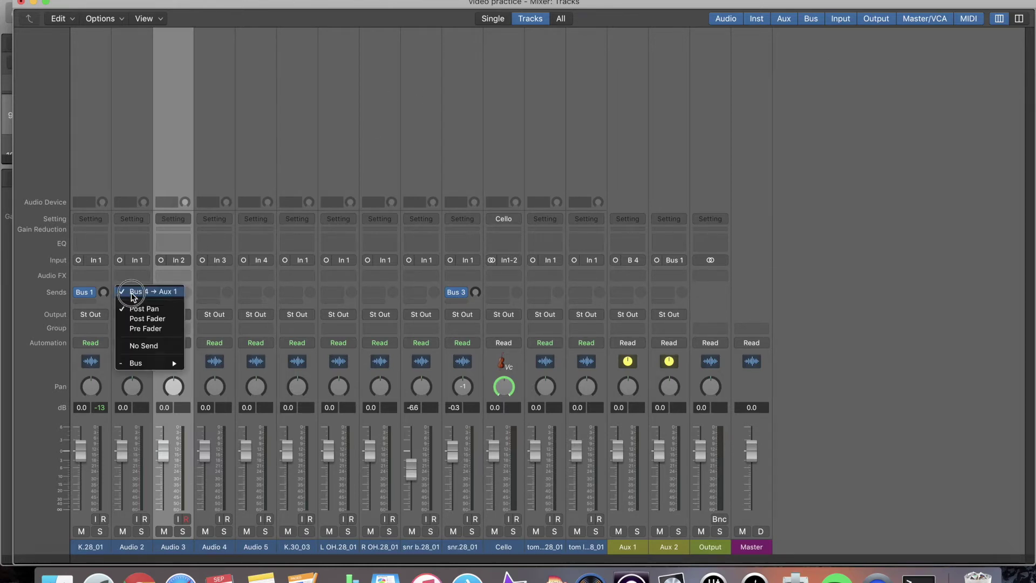
left_click(158, 330)
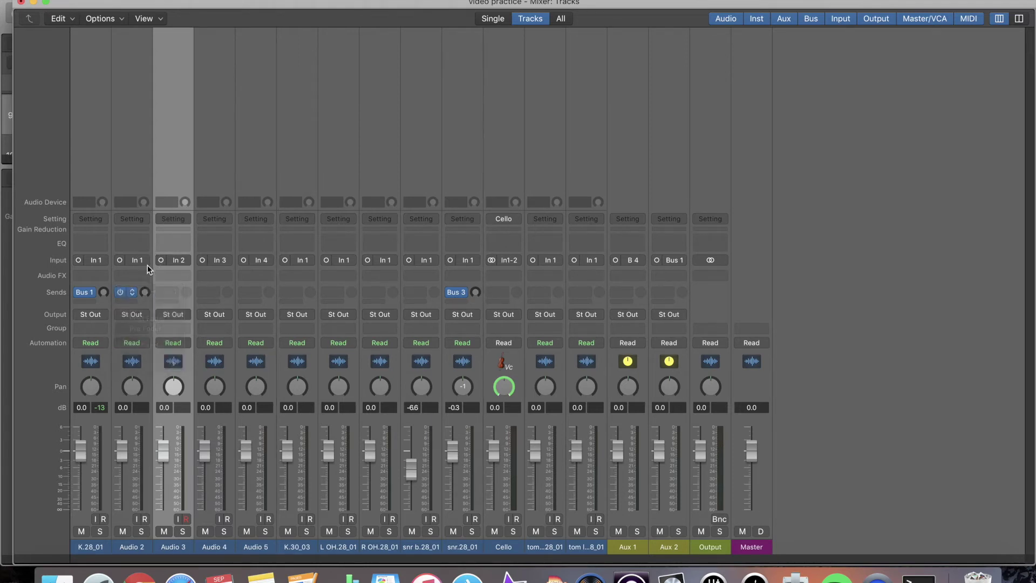
left_click(129, 292)
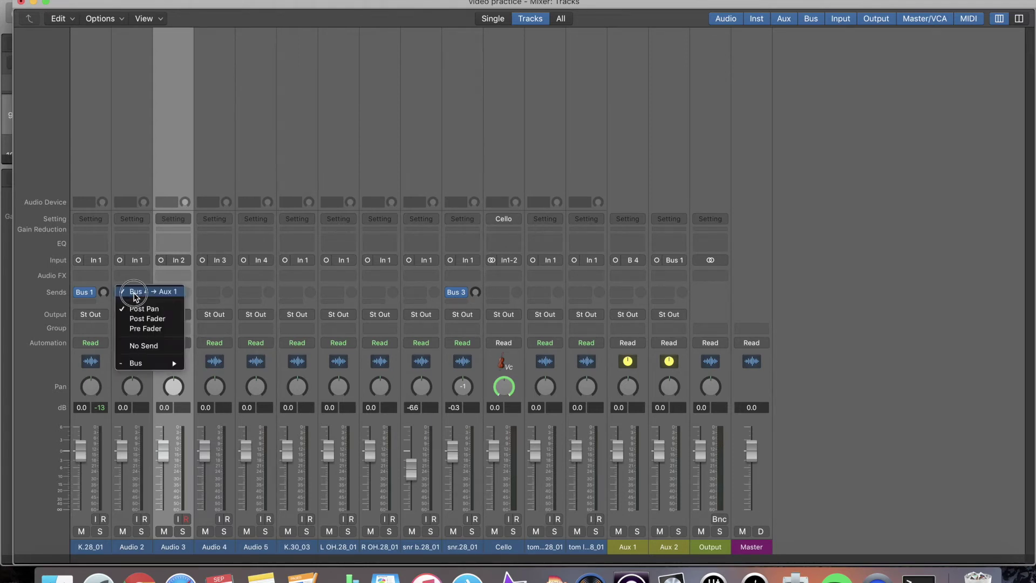
left_click(158, 310)
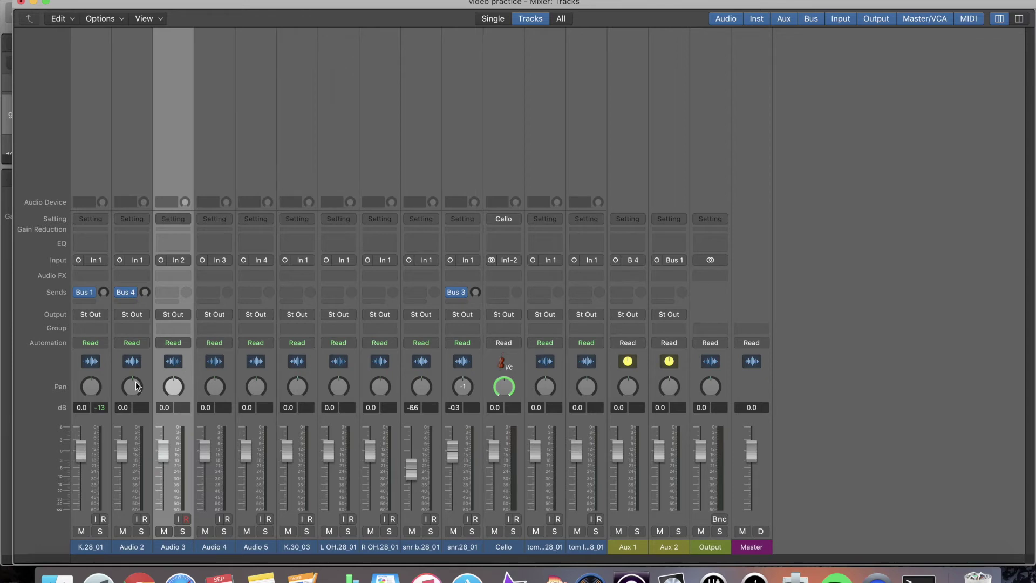
- Recheck the Bus 4 send options, leaving the send Post Pan
left_click(141, 294)
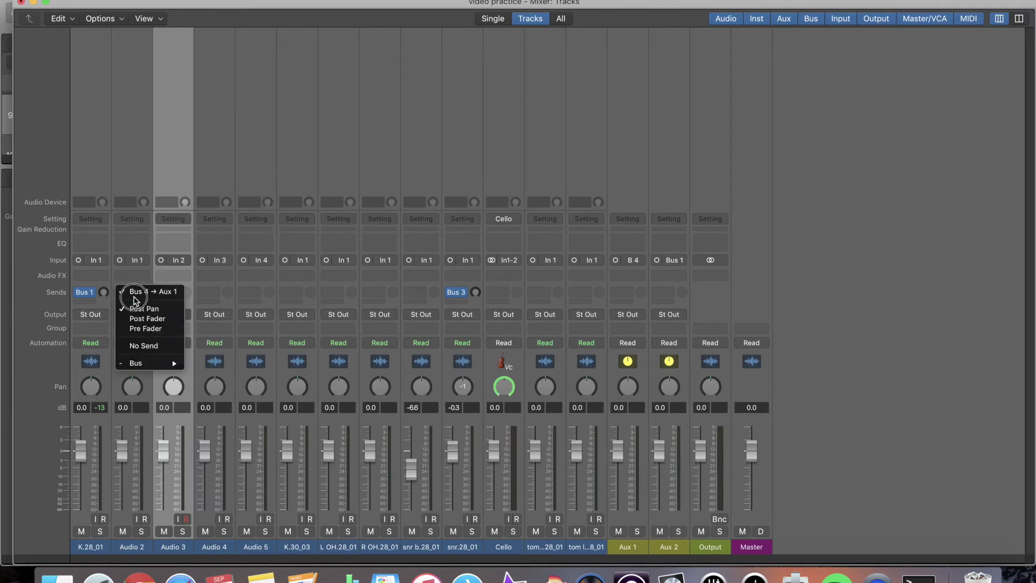
left_click(156, 319)
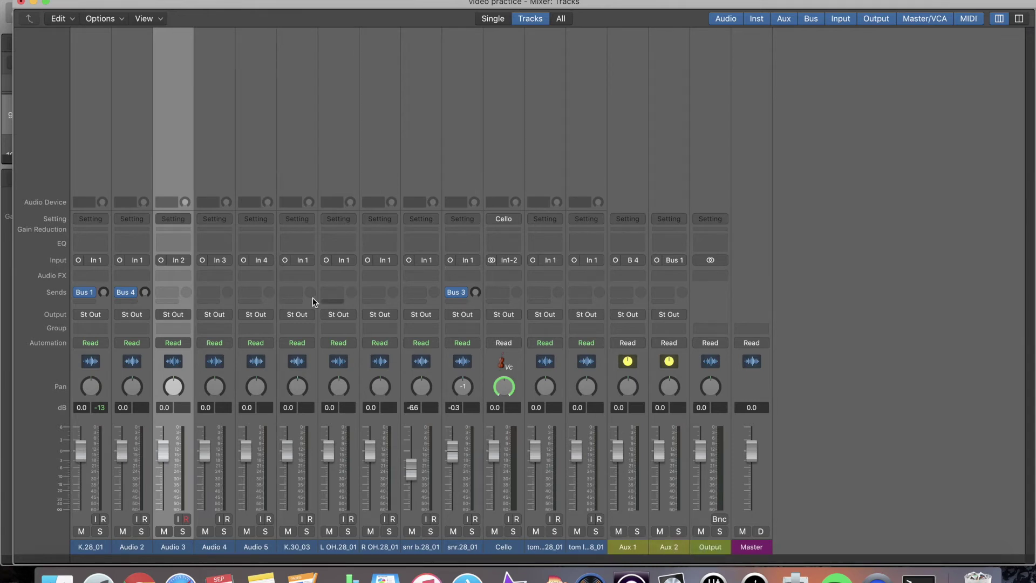
left_click(133, 294)
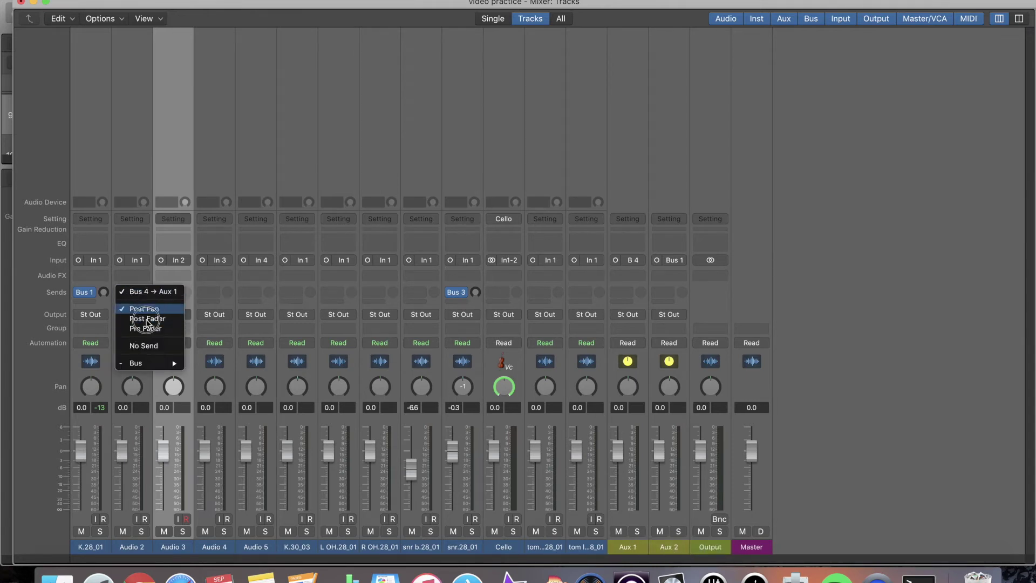
left_click(153, 318)
left_click(597, 574)
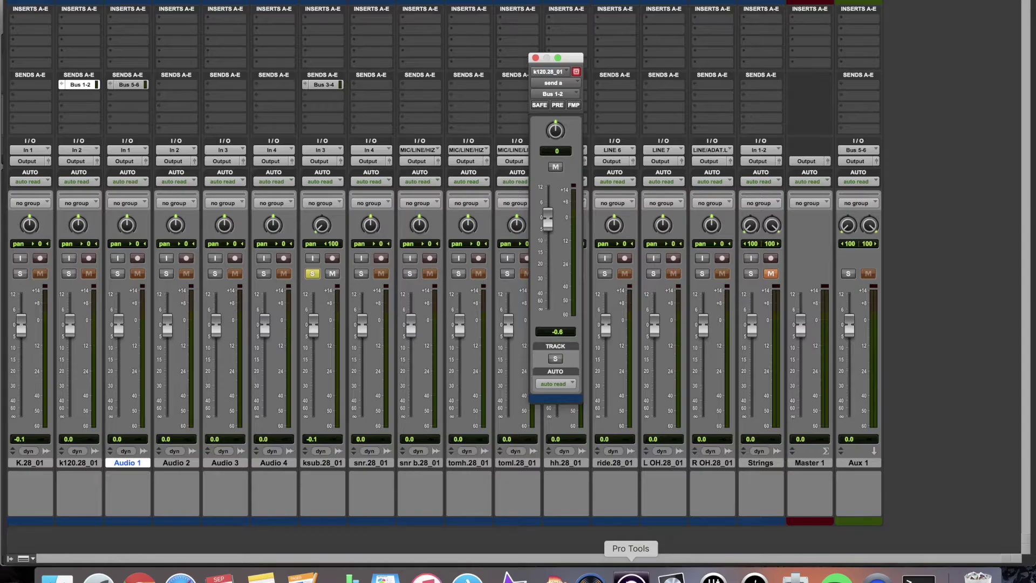
- Toggle follow-main-pan for k120.28_01's send, panning the track to 9, then turn FMP off
left_click(574, 106)
mouse_move(83, 232)
left_mouse_down()
mouse_move(95, 227)
mouse_move(94, 254)
mouse_move(95, 227)
left_mouse_up()
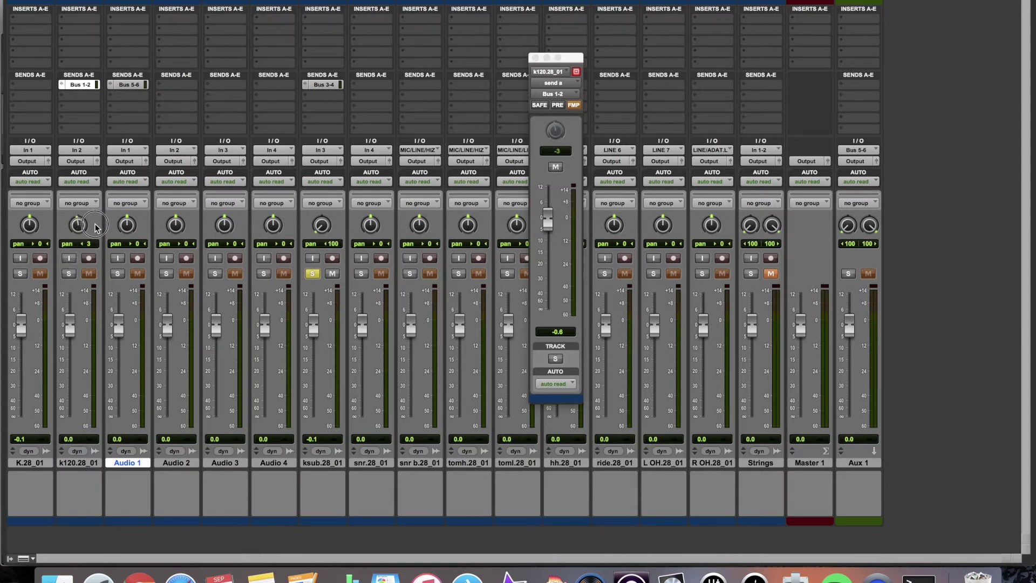
left_click(575, 106)
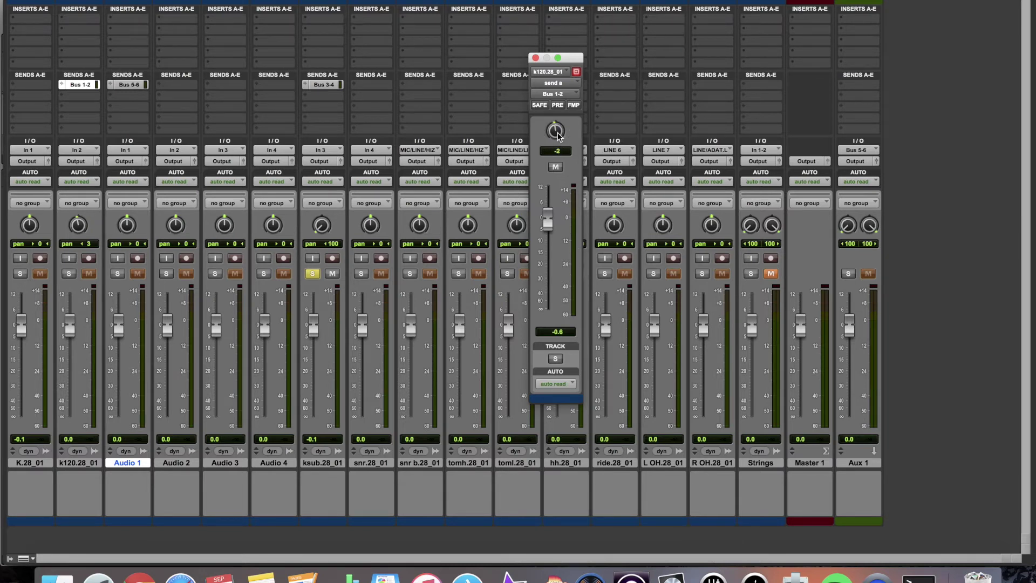
- Raise the Bus 1-2 send level, make it pre-fader, toggle SAFE off again, and close the window
mouse_move(548, 219)
left_mouse_down()
mouse_move(553, 320)
mouse_move(550, 227)
left_mouse_up()
left_click(559, 106)
left_click(540, 106)
left_click(540, 106)
left_click(535, 57)
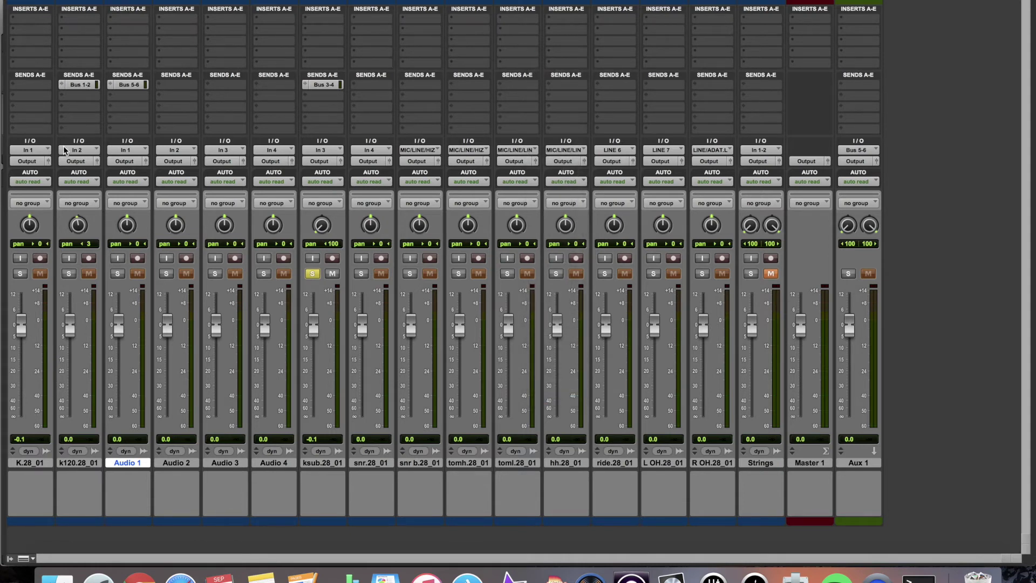
- Raise Audio 2's Bus 4 send level in Logic Pro X, then return to Pro Tools
left_click(671, 577)
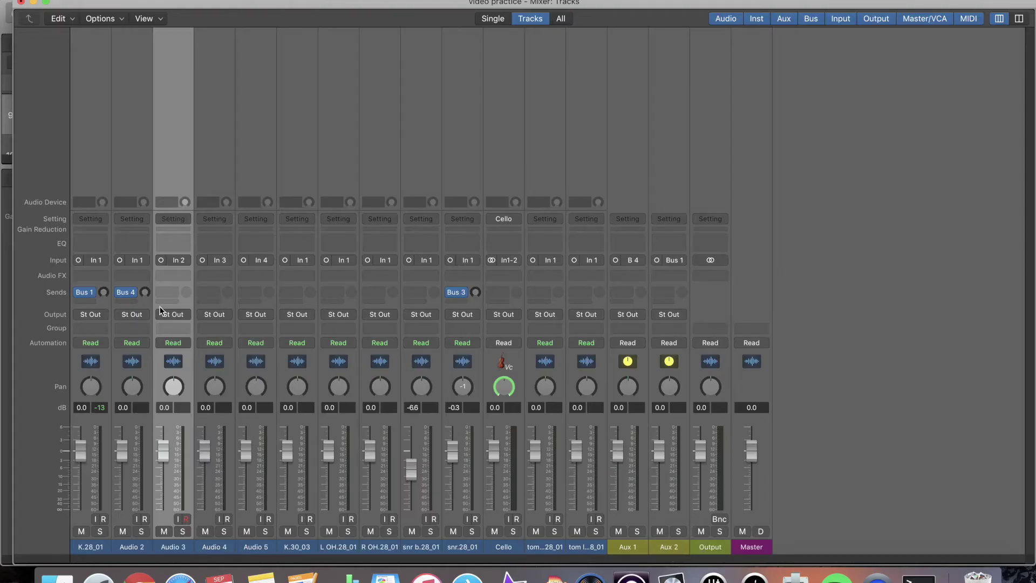
mouse_move(145, 292)
left_mouse_down()
mouse_move(144, 259)
mouse_move(129, 308)
mouse_move(129, 286)
left_mouse_up()
left_click(632, 576)
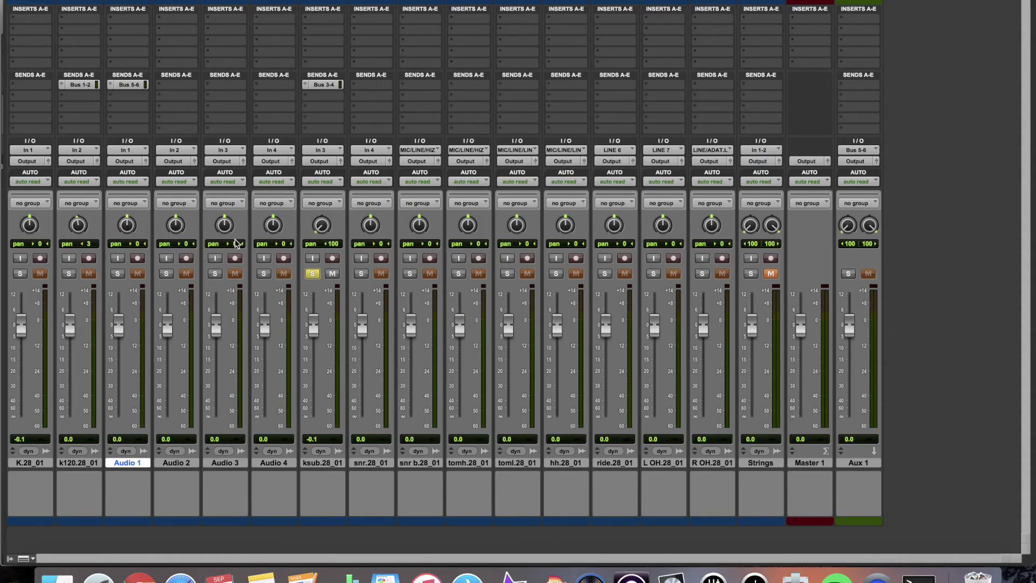
- Select Audio 1–4 and cascade their inputs to In 1 through In 4
left_click(133, 463)
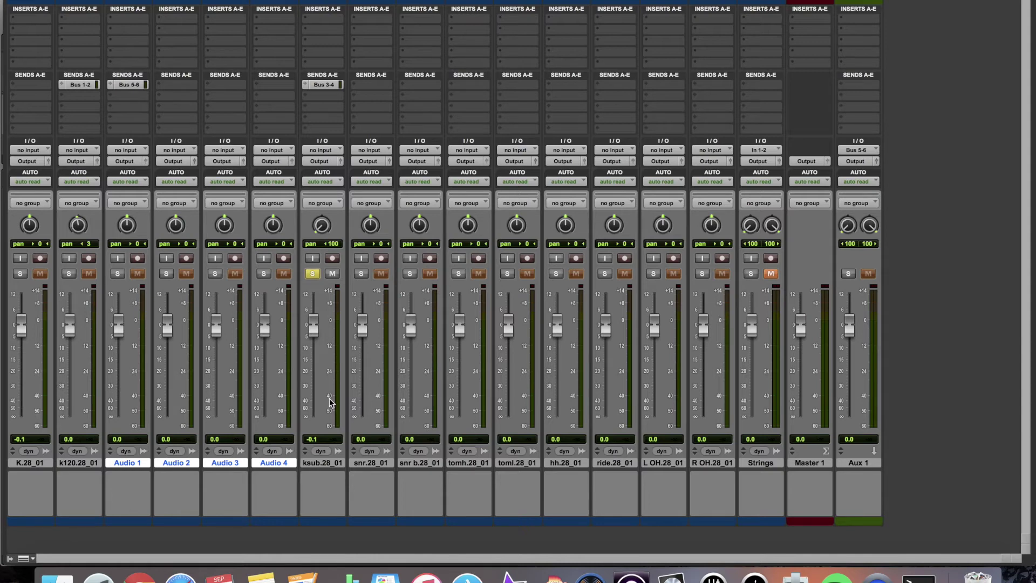
left_click(136, 150)
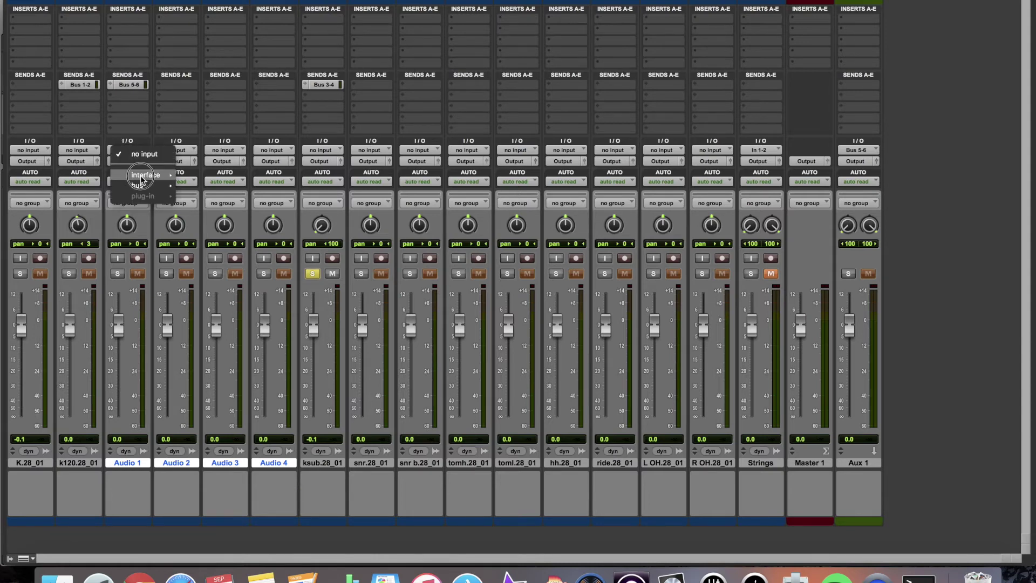
key("Escape")
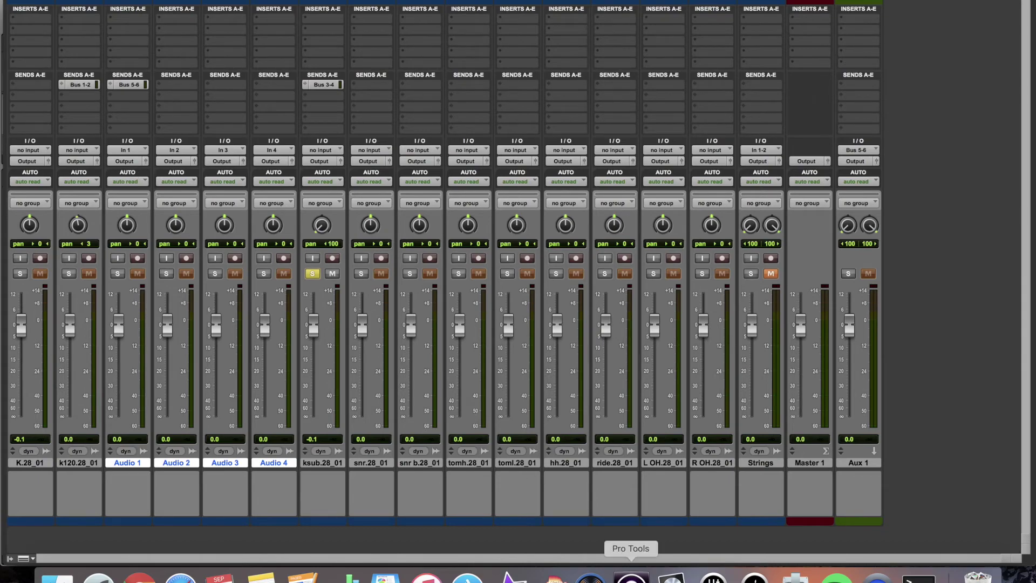
left_click(672, 577)
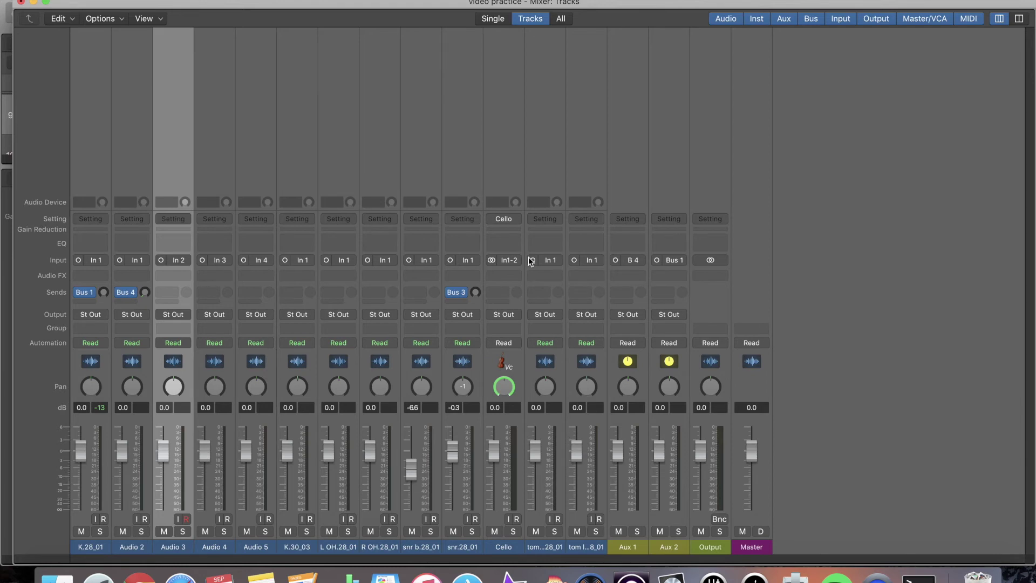
- Create four audio tracks on ascending inputs In 1–In 4 via Option-Cmd-N
key("alt+super+n")
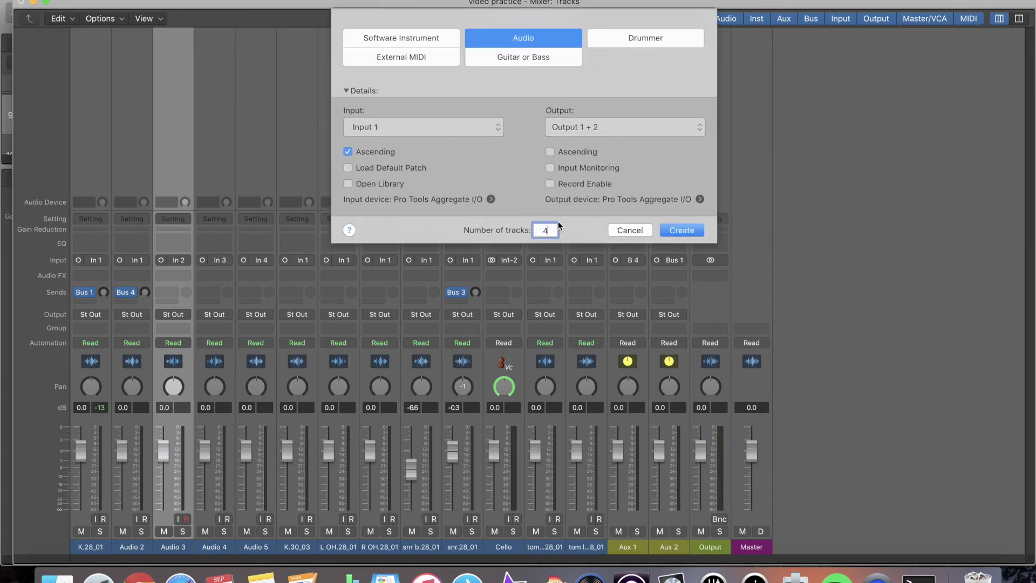
left_click(671, 231)
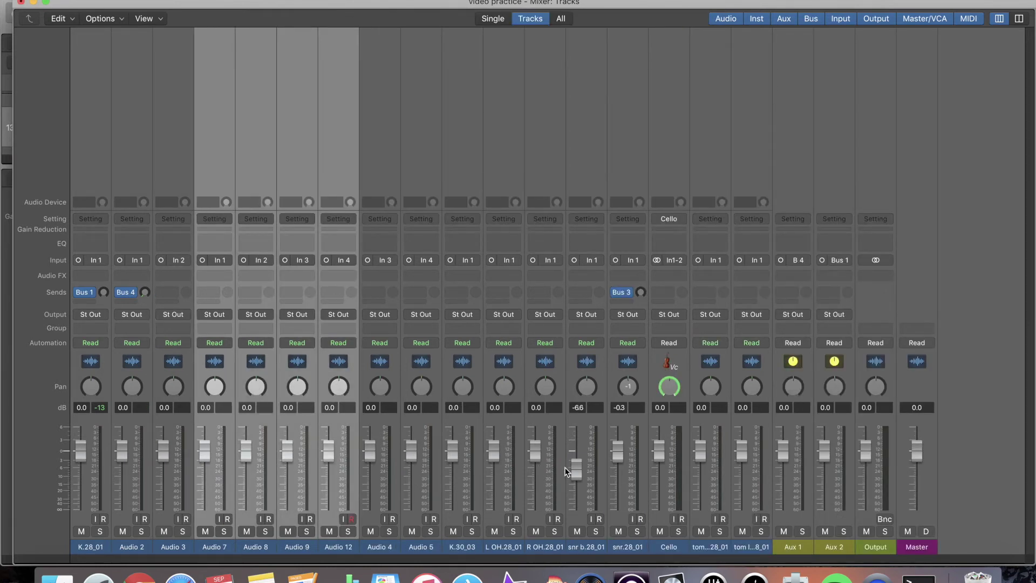
left_click(631, 576)
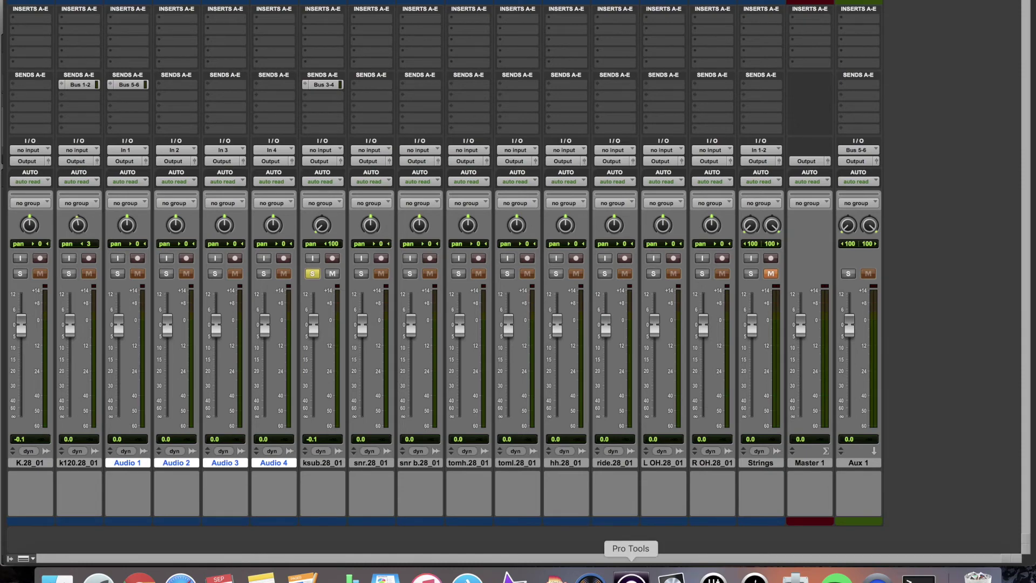
- Select the Master 1 track in Pro Tools for comparison, then return to Logic Pro X
left_click(672, 577)
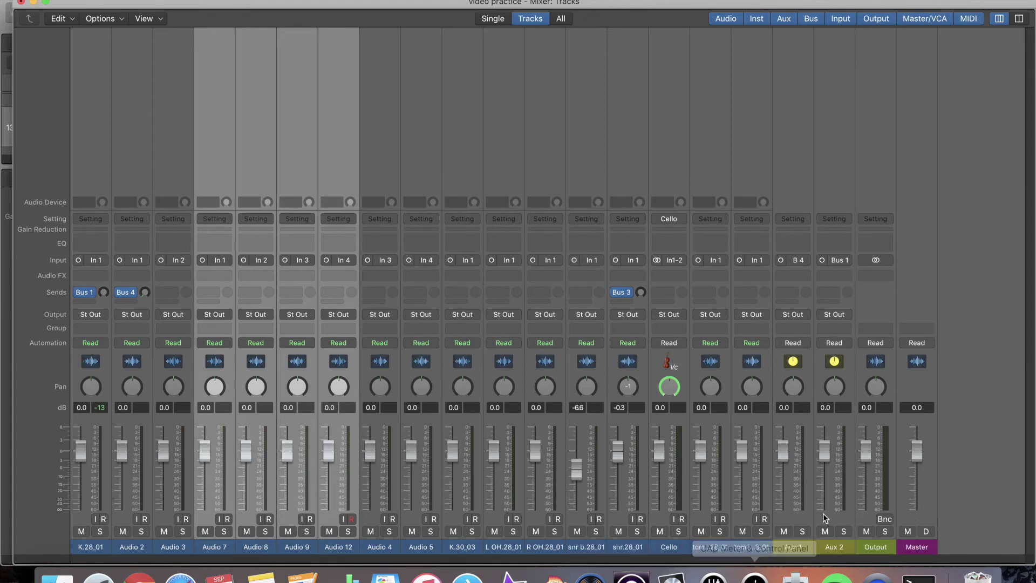
left_click(631, 576)
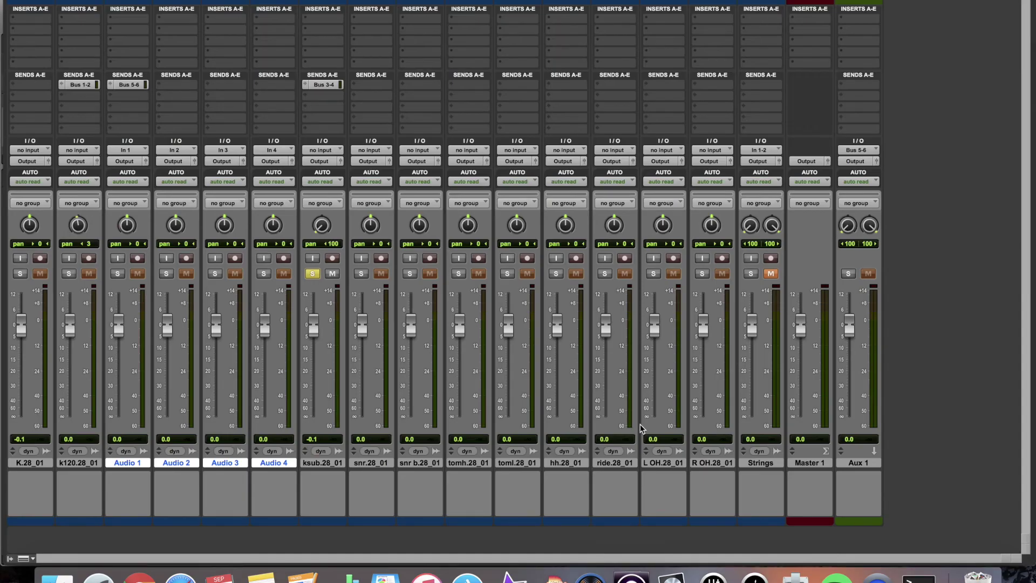
left_click(815, 463)
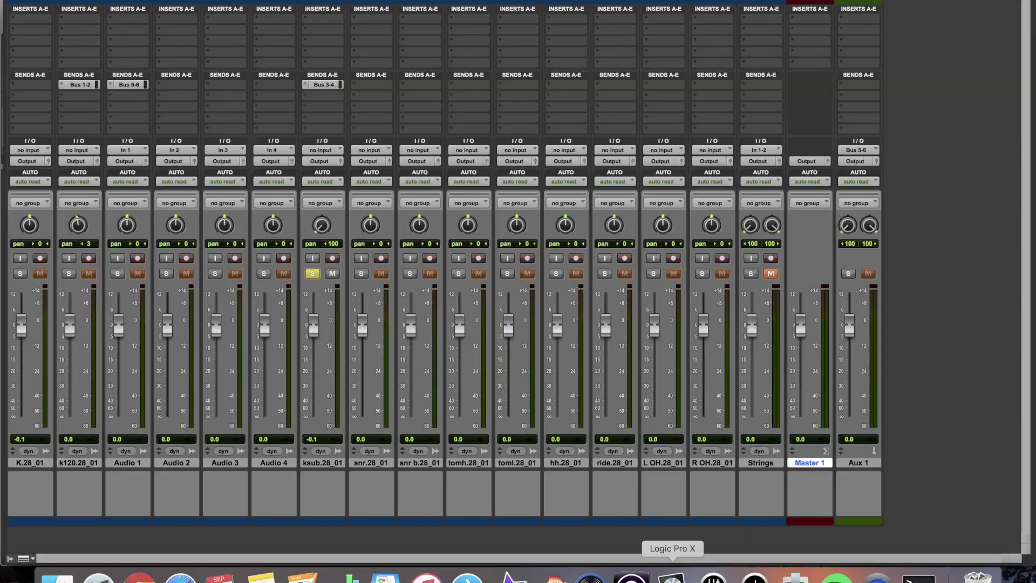
left_click(672, 576)
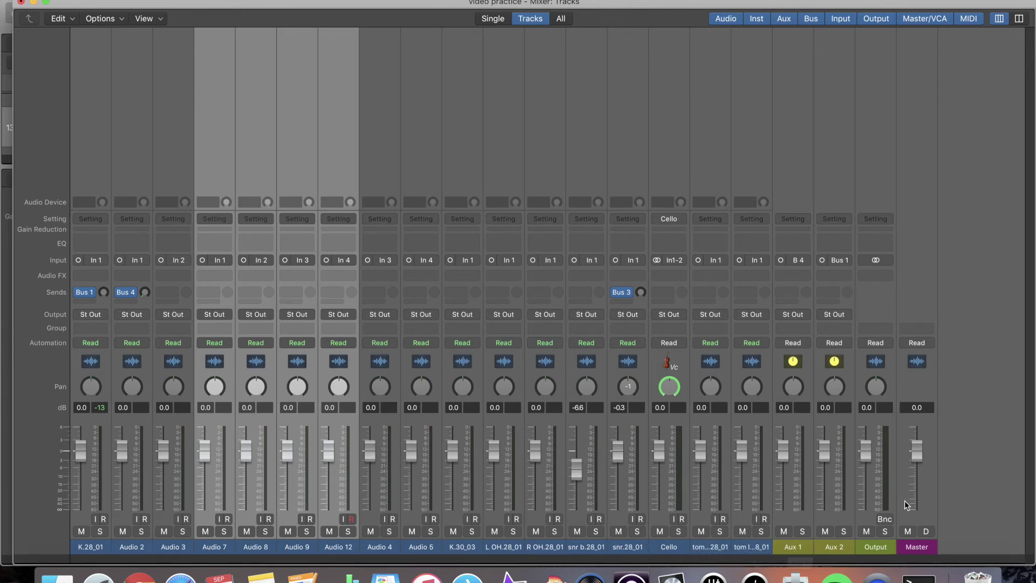
- Check the Output strip's options, raise snr b.28_01's fader from -66 dB, and shift the Mixer window
right_click(870, 548)
left_click(922, 548)
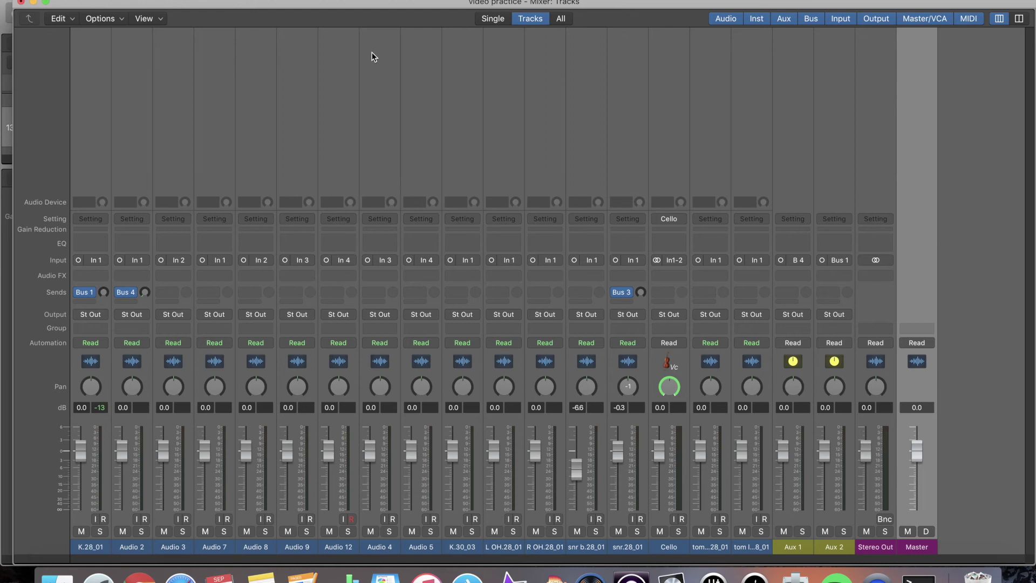
left_click_drag(575, 471, 580, 441)
left_click_drag(340, 4, 388, 5)
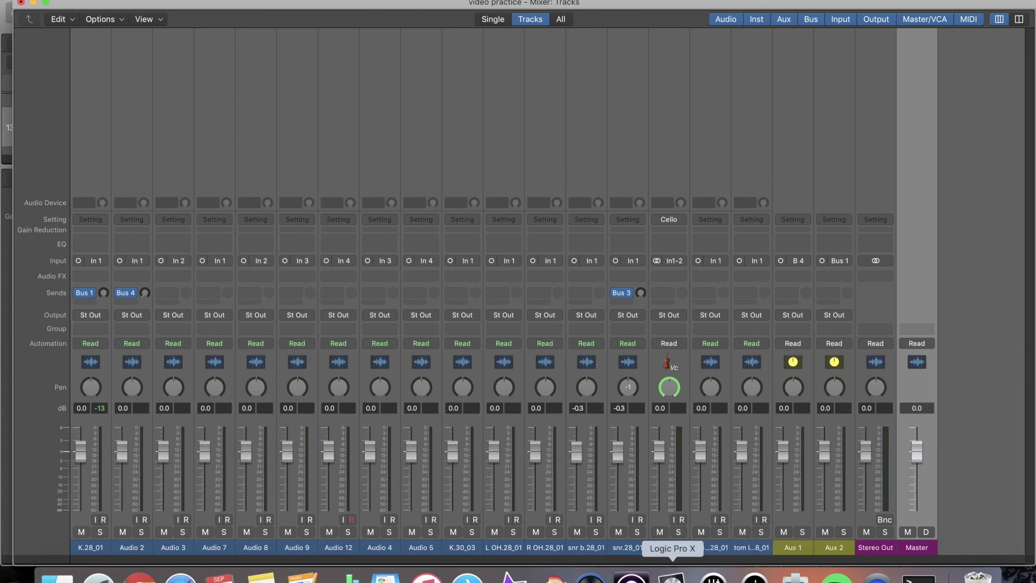
left_click(632, 575)
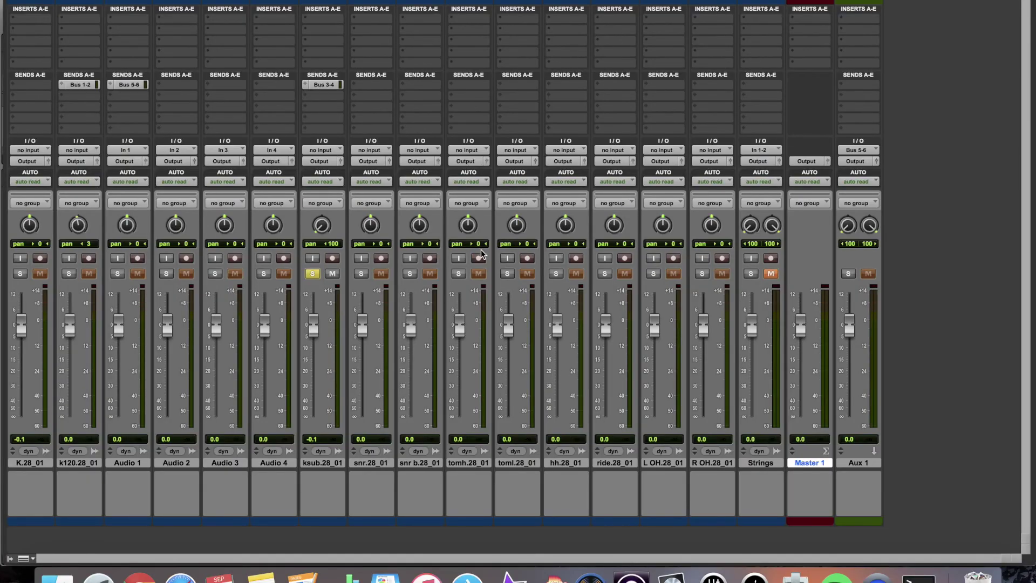
- Toggle between Pro Tools' Mix and Edit windows with Cmd-=, ending on the Edit window's waveforms
key("super+equal")
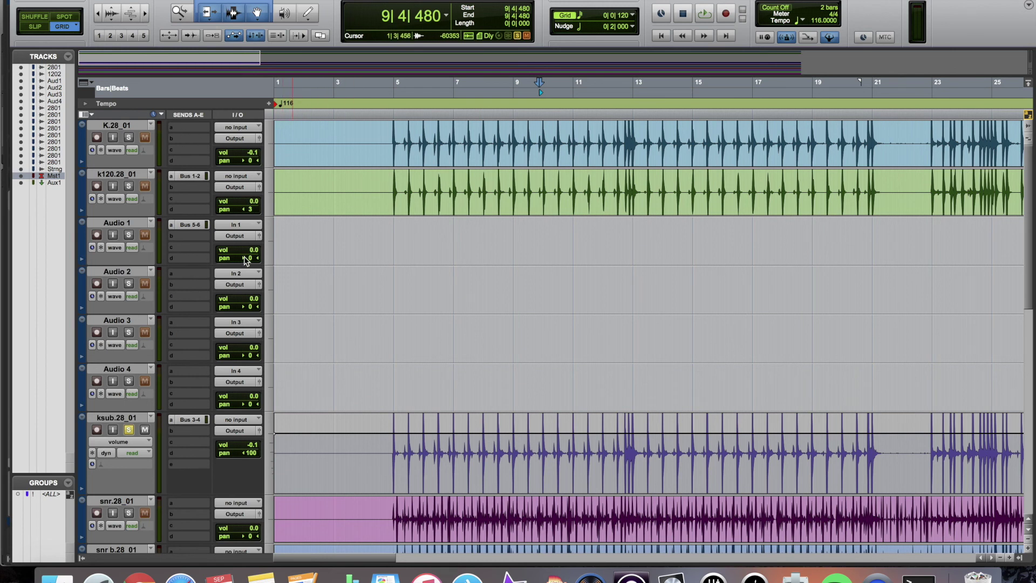
key("super+equal")
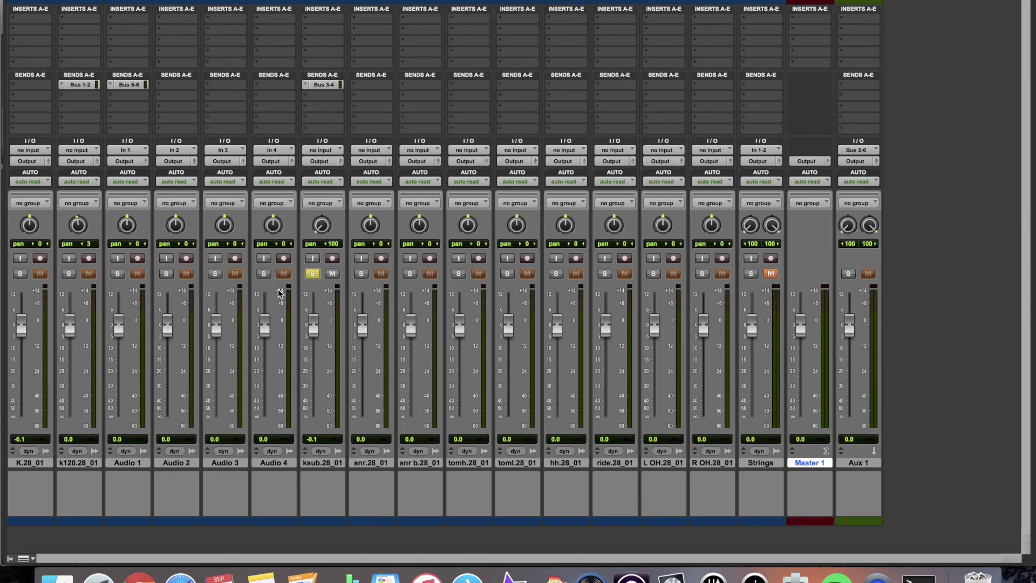
key("super+equal")
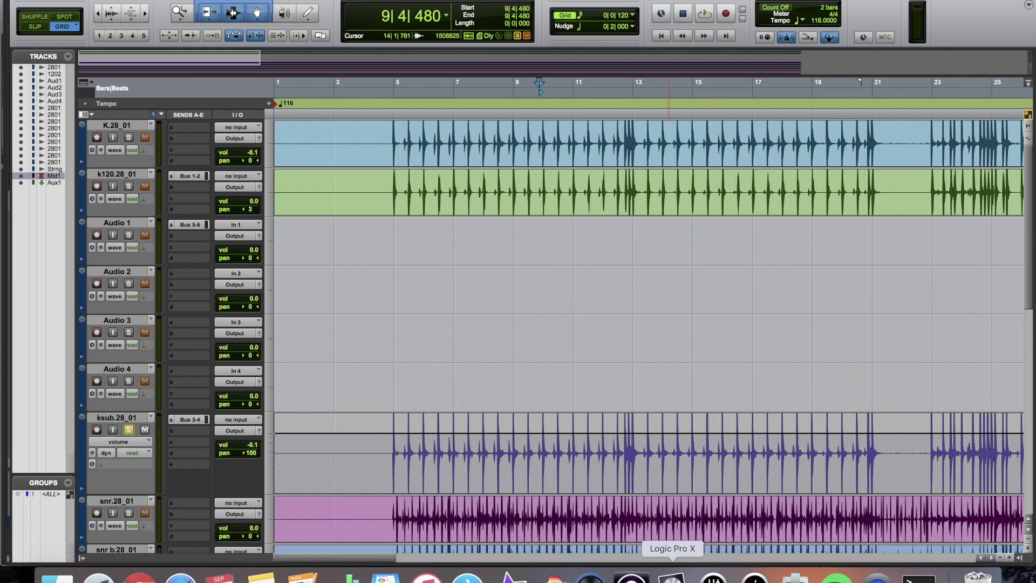
left_click(672, 576)
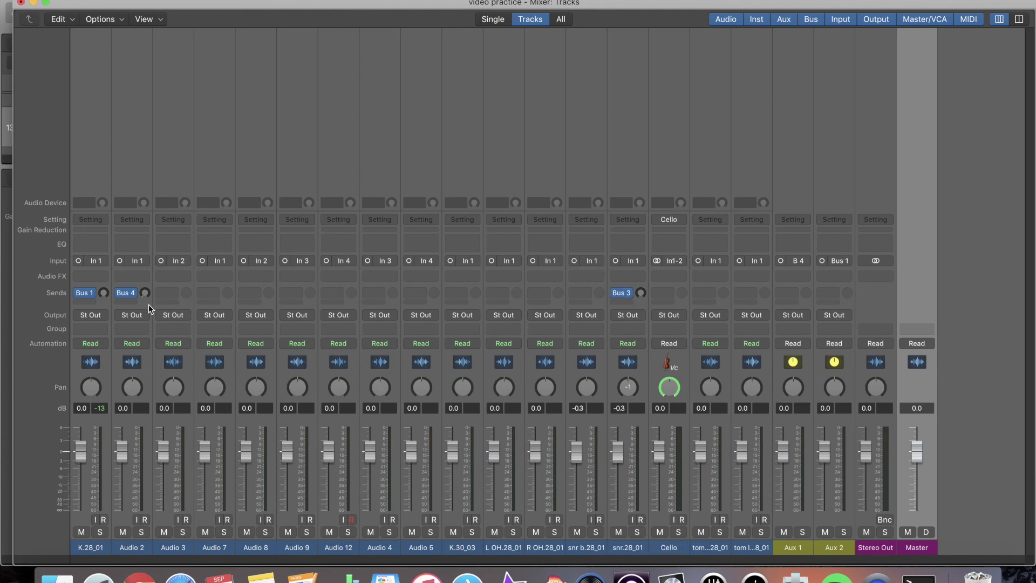
- In the Pro Tools Mix window, centre the pan of ksub.28_01's Bus 3-4 send, then close the send window
left_click(631, 576)
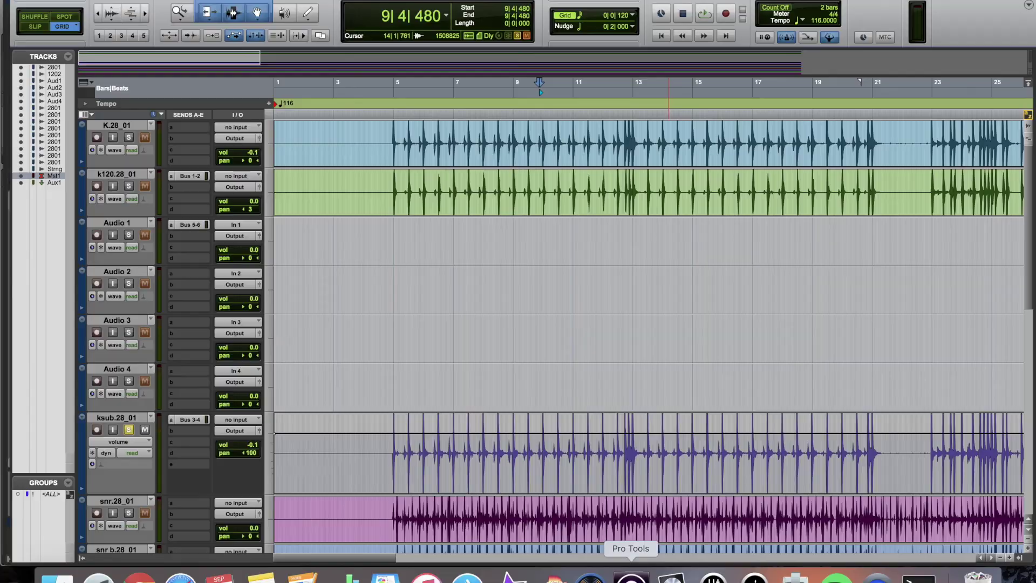
key("super+equal")
left_click(331, 86)
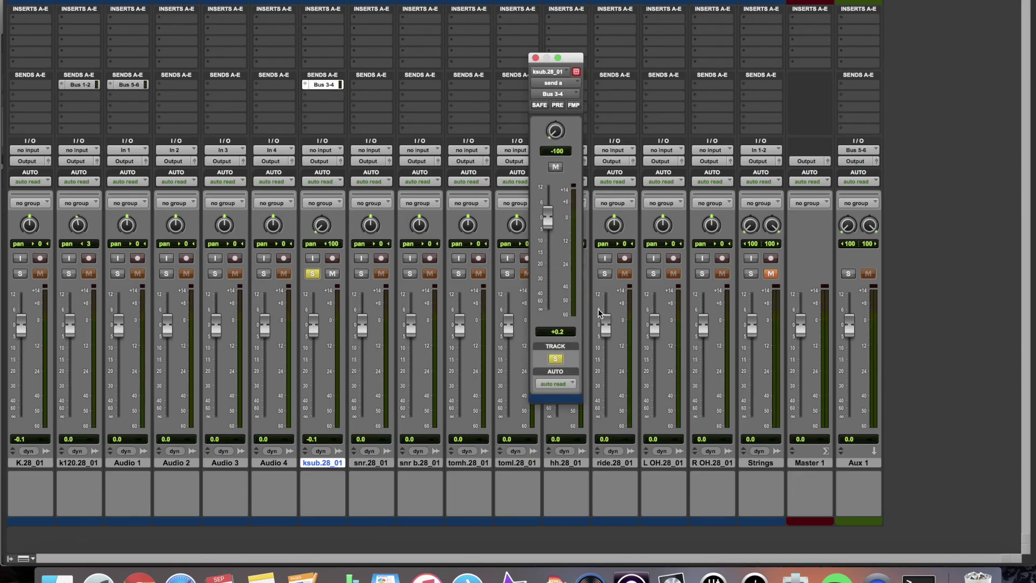
left_click(558, 135, "alt")
key("super+w")
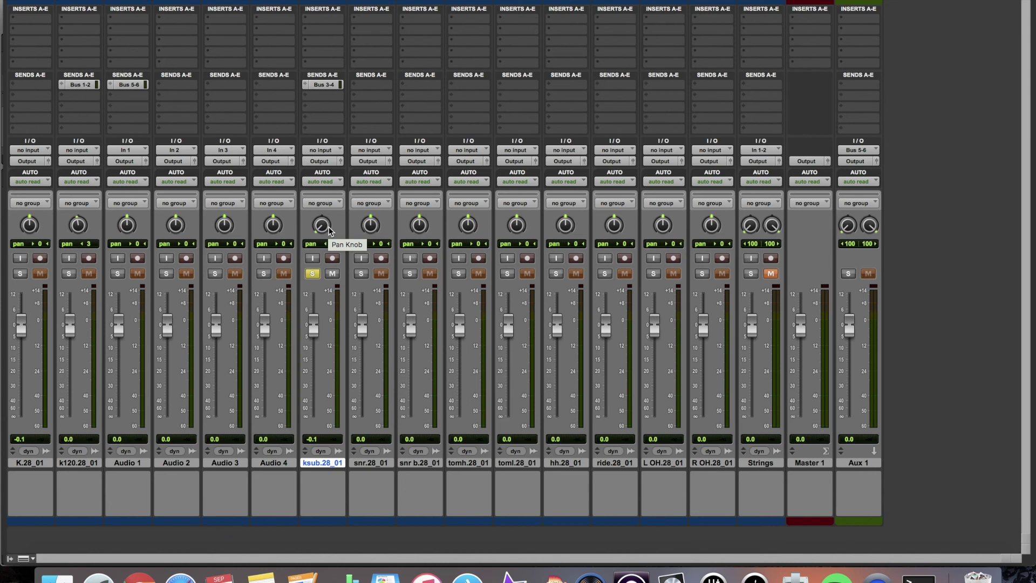